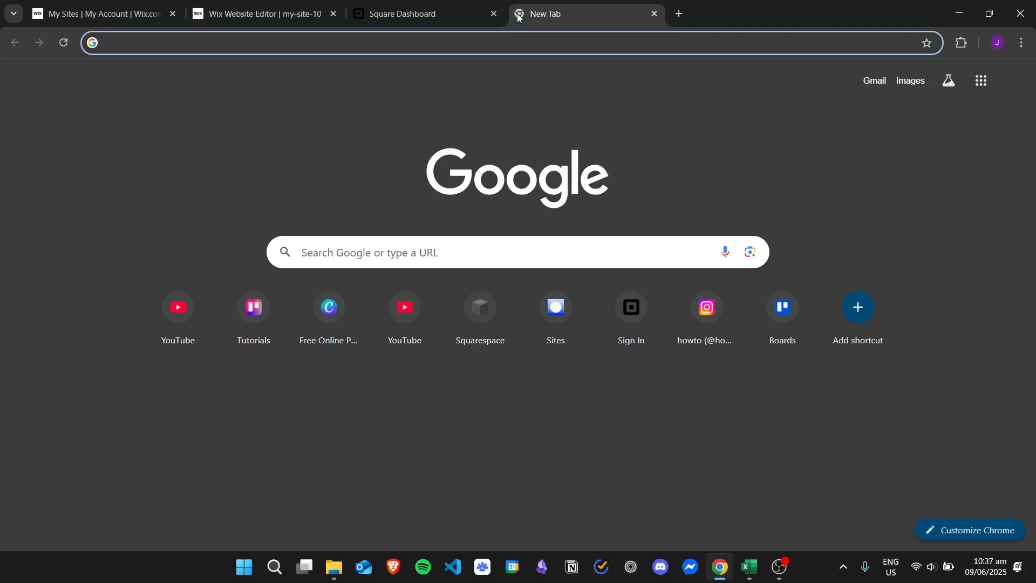
- Find the Square website by searching Google for "square" and open the account's Dashboard
{"action": "type", "text": "square"}
{"action": "key", "text": "Return"}
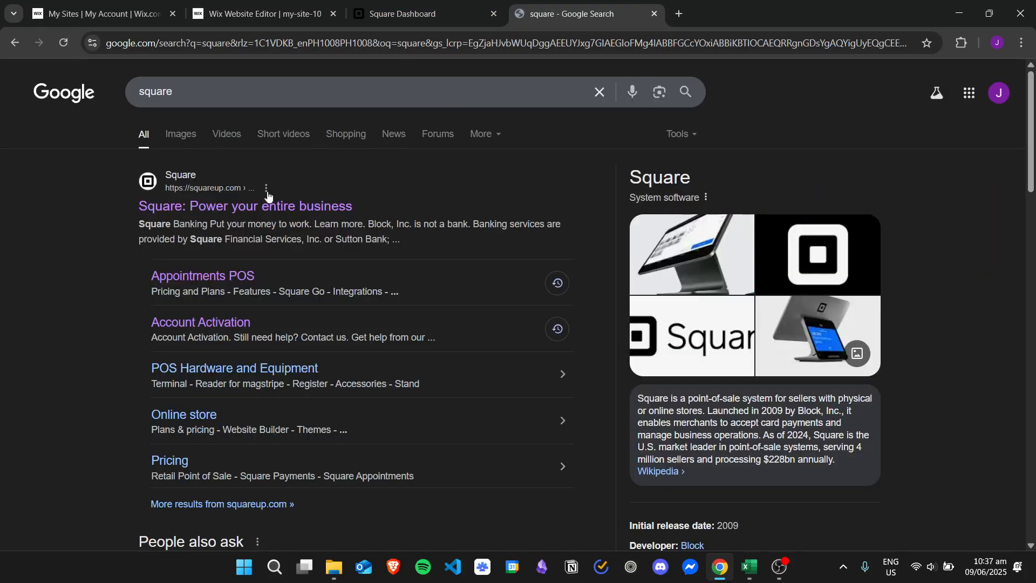
{"action": "left_click", "coordinate": [279, 208]}
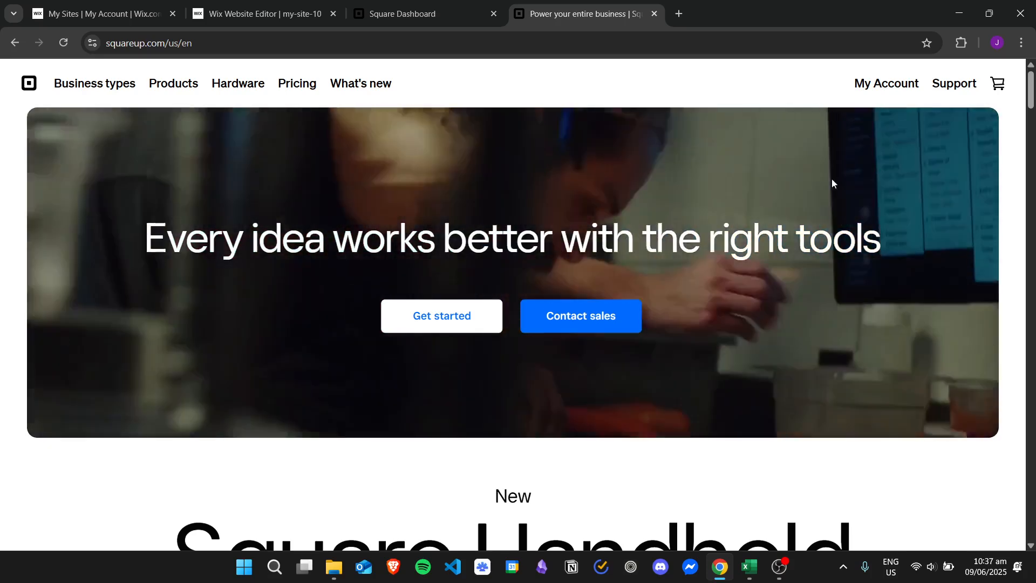
{"action": "left_click", "coordinate": [912, 86]}
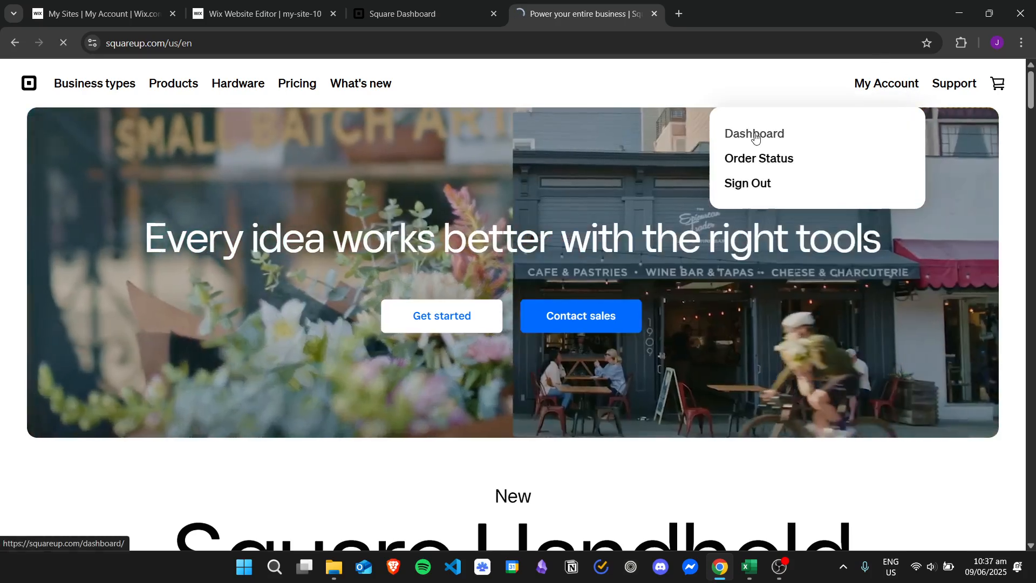
{"action": "left_click", "coordinate": [755, 136]}
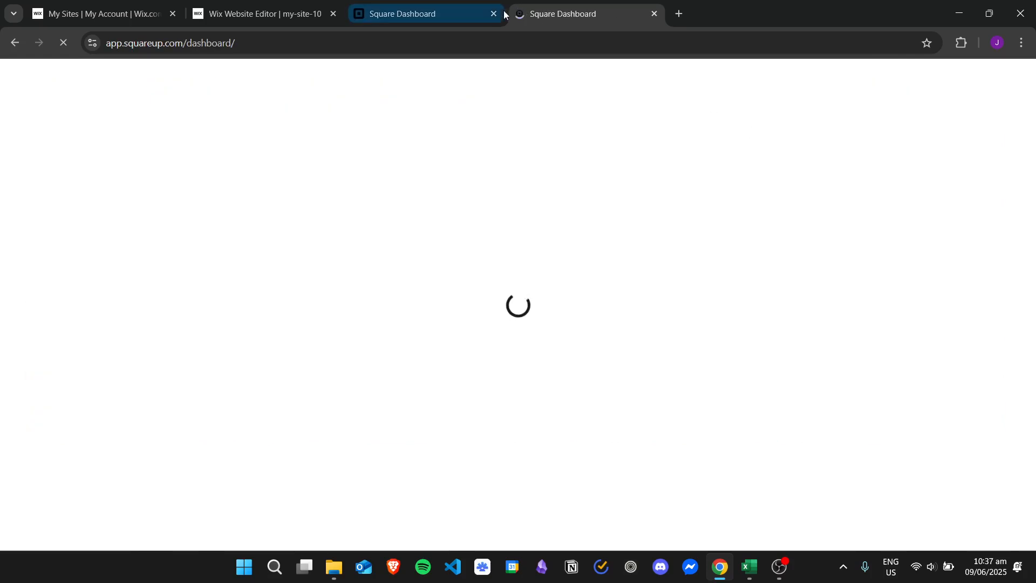
- Compare the two open Square Dashboard tabs and close the older duplicate
{"action": "left_click", "coordinate": [456, 15]}
{"action": "left_click", "coordinate": [556, 11]}
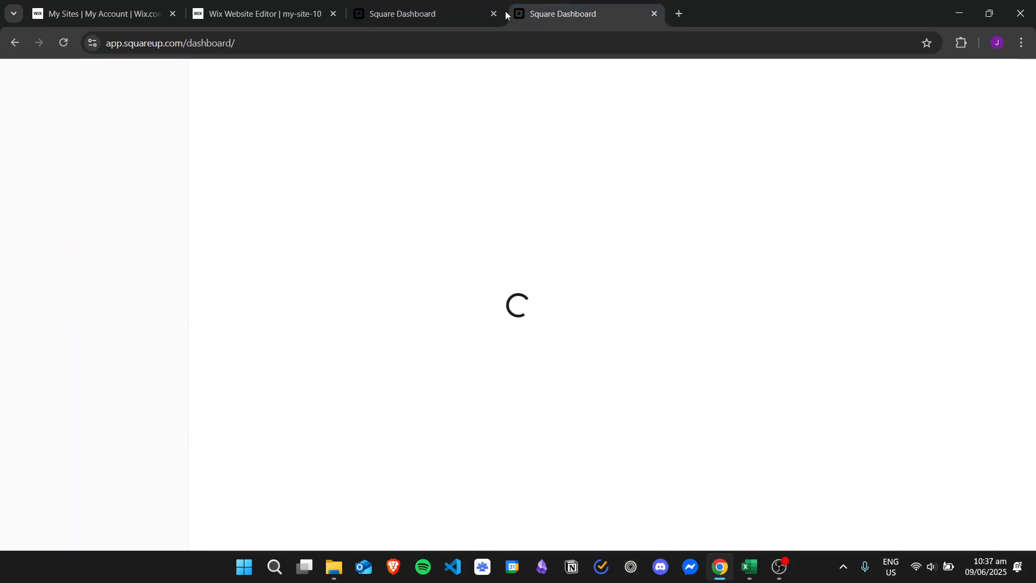
{"action": "left_click", "coordinate": [448, 14]}
{"action": "left_click", "coordinate": [556, 12]}
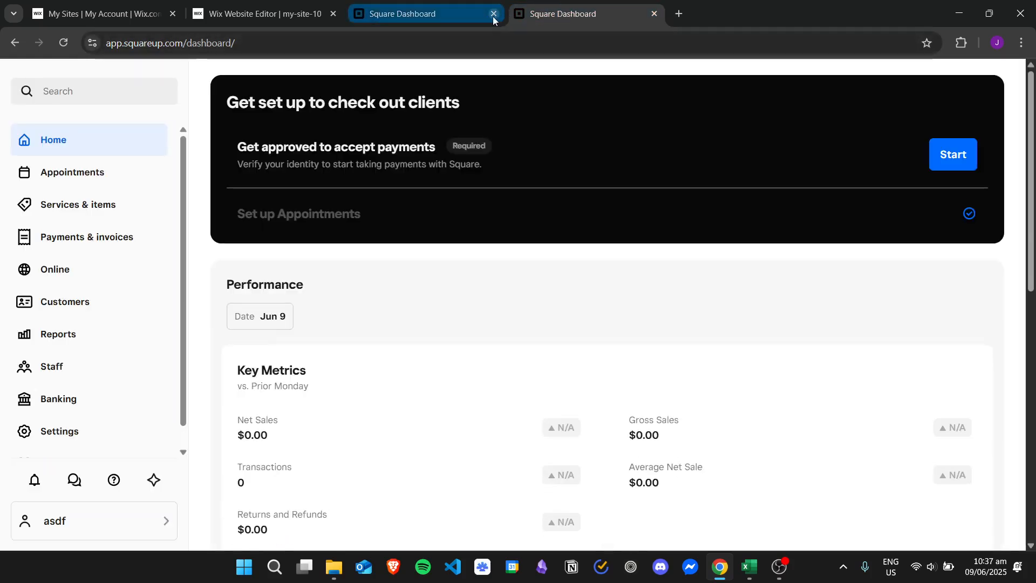
{"action": "left_click", "coordinate": [493, 16]}
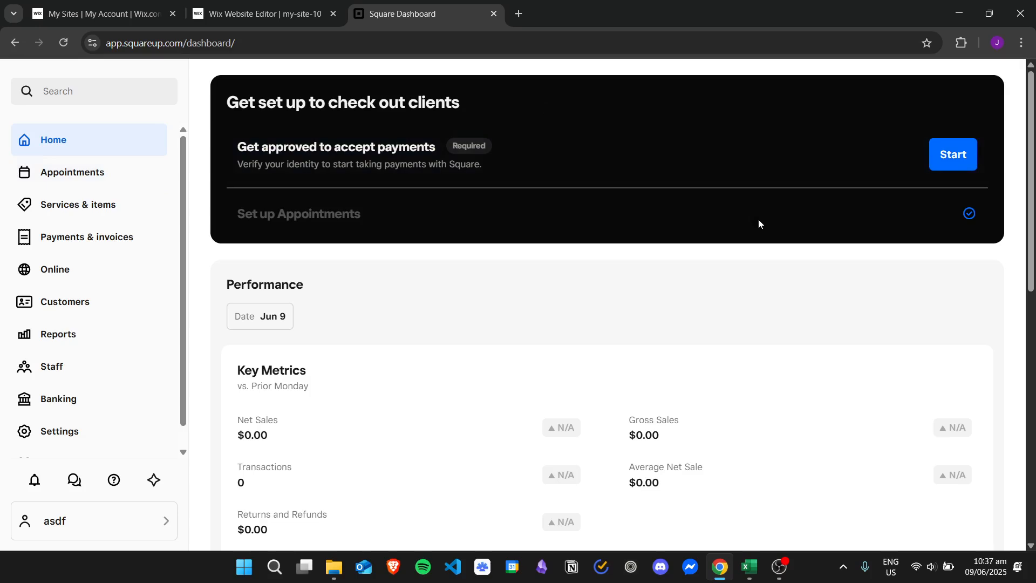
- Open the Channels page for online booking within Square Appointments
{"action": "left_click", "coordinate": [103, 170]}
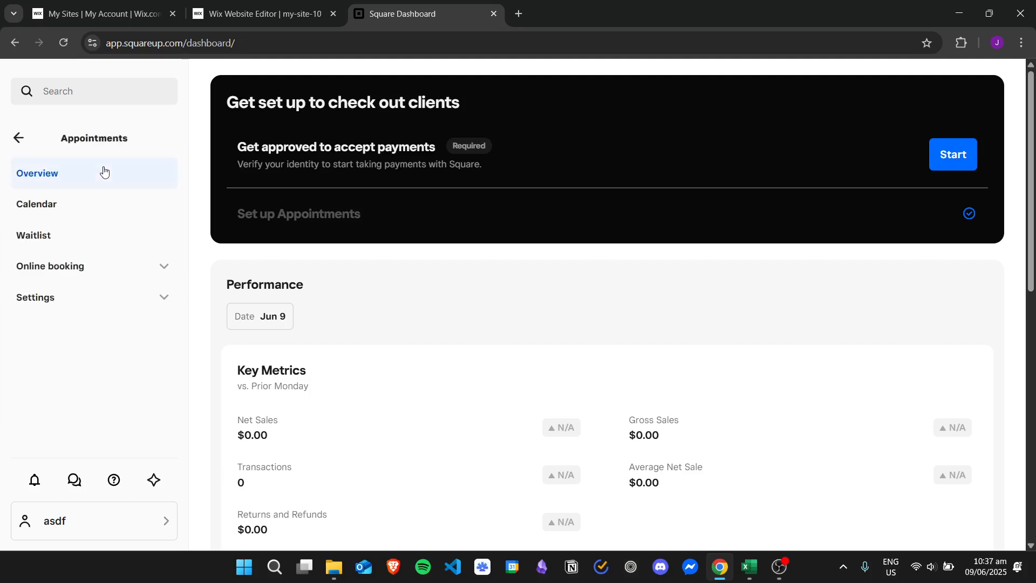
{"action": "left_click", "coordinate": [144, 269]}
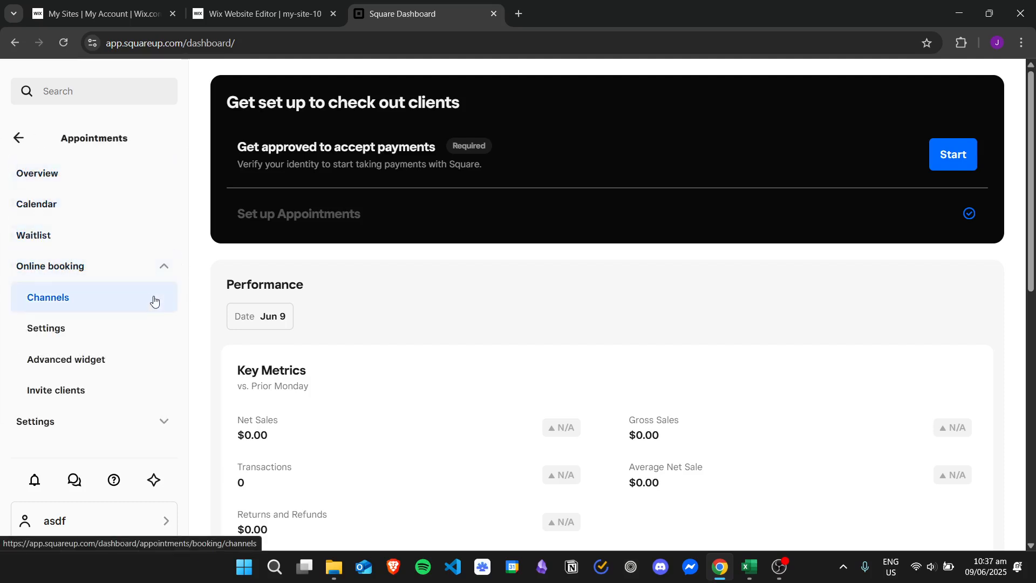
{"action": "left_click", "coordinate": [104, 301]}
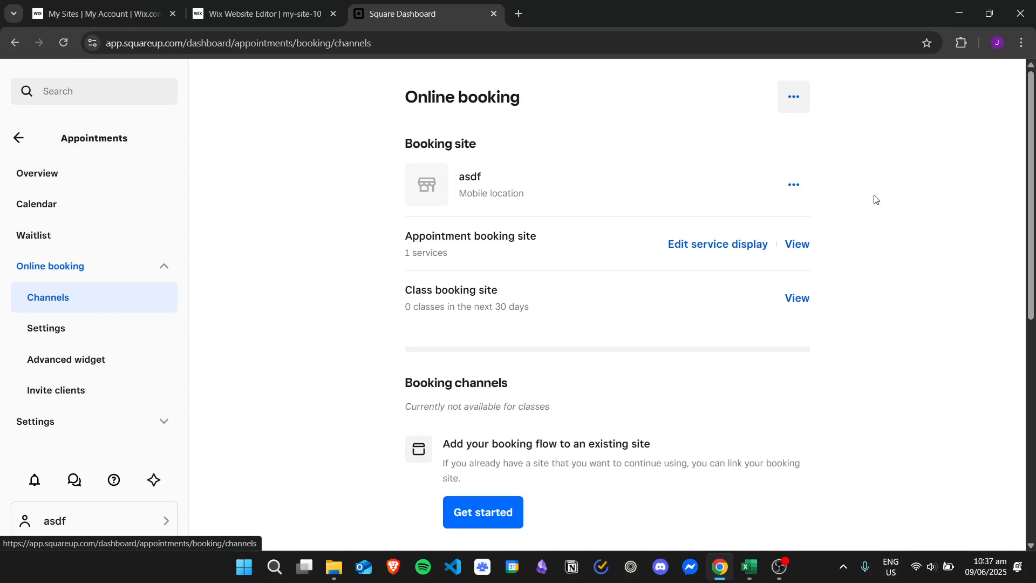
- Get the embed code for adding the booking flow to an existing site and copy it
{"action": "scroll", "coordinate": [1017, 217], "scroll_direction": "down", "scroll_amount": 5}
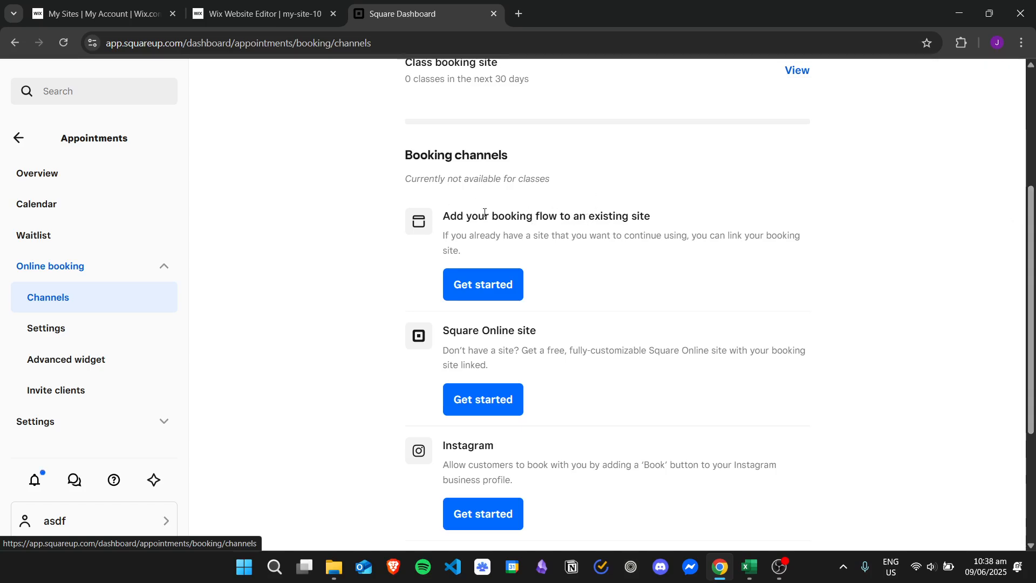
{"action": "left_click", "coordinate": [518, 280]}
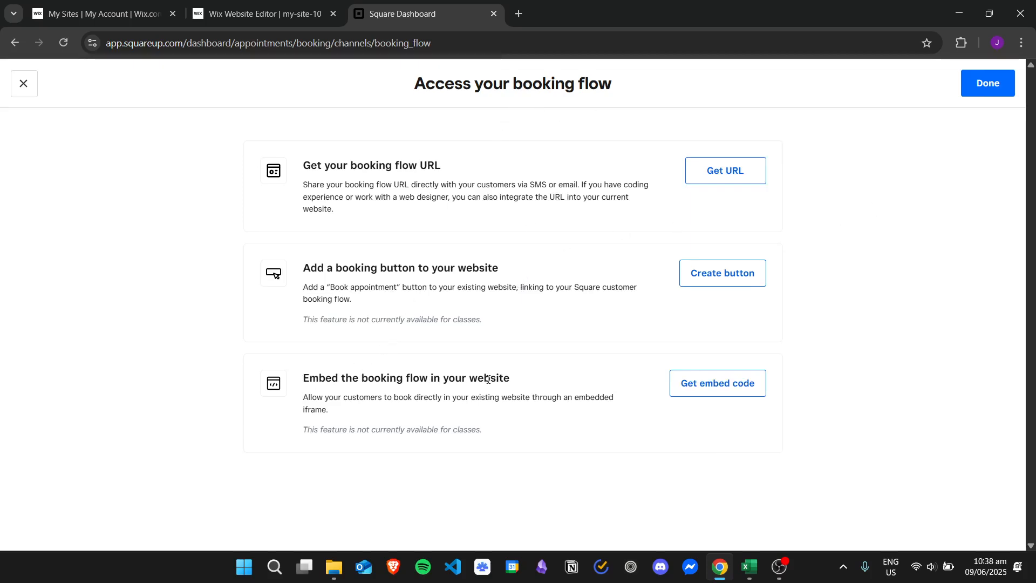
{"action": "left_click", "coordinate": [753, 392]}
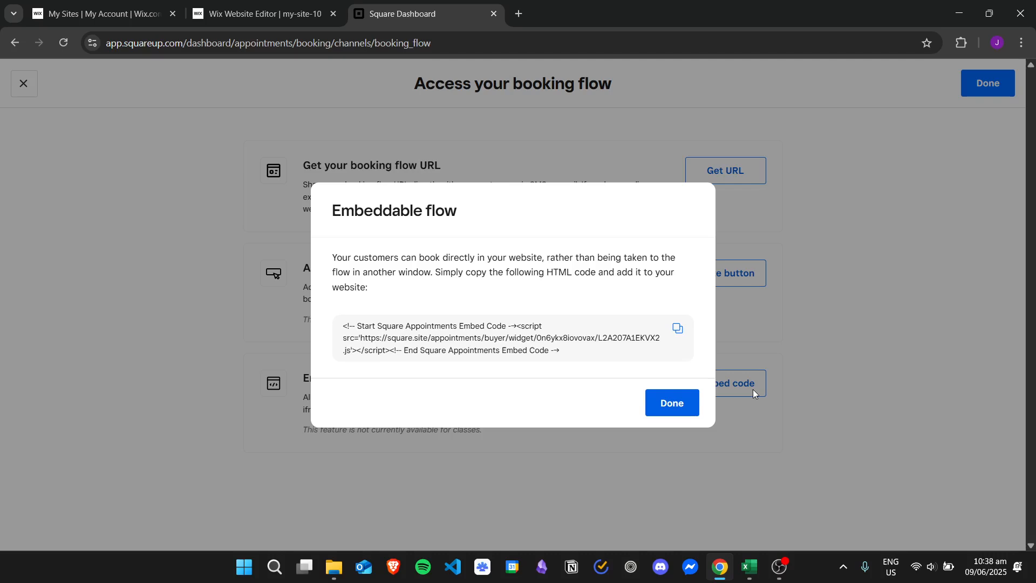
{"action": "left_click", "coordinate": [677, 330]}
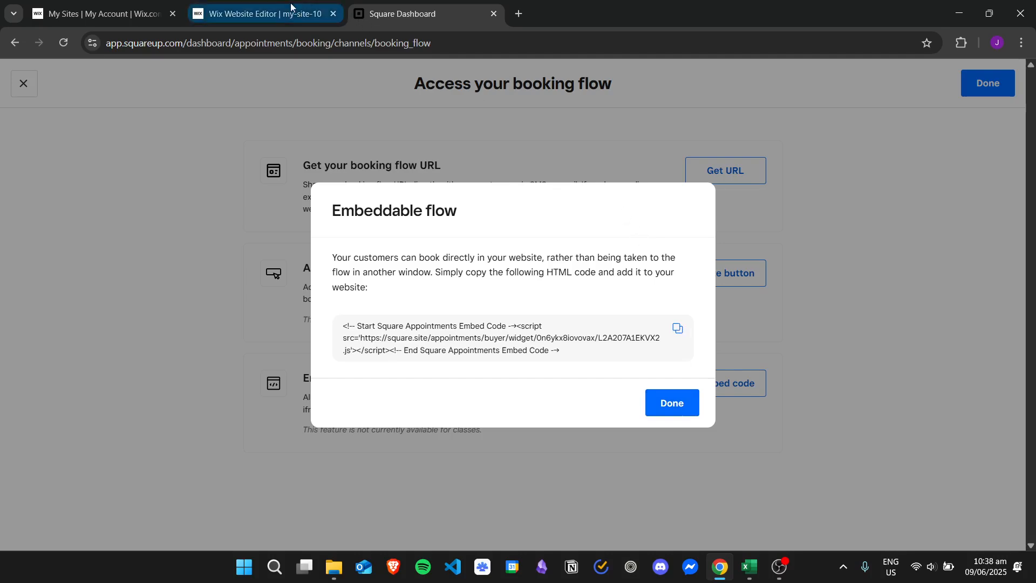
- Switch to the Wix Website Editor and add a blank page named "Square Appointment" to the site menu
{"action": "left_click", "coordinate": [281, 15]}
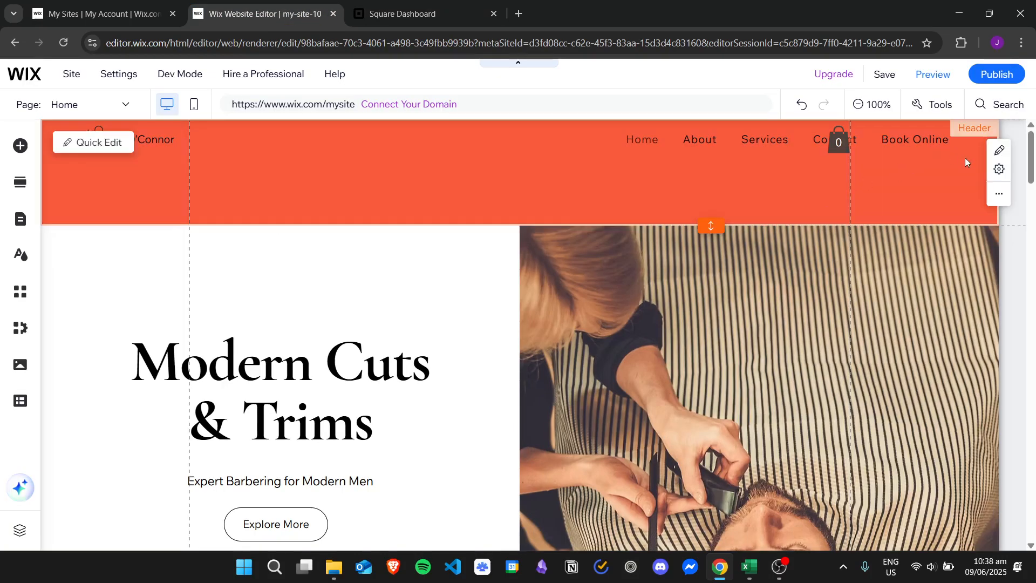
{"action": "left_click", "coordinate": [27, 226]}
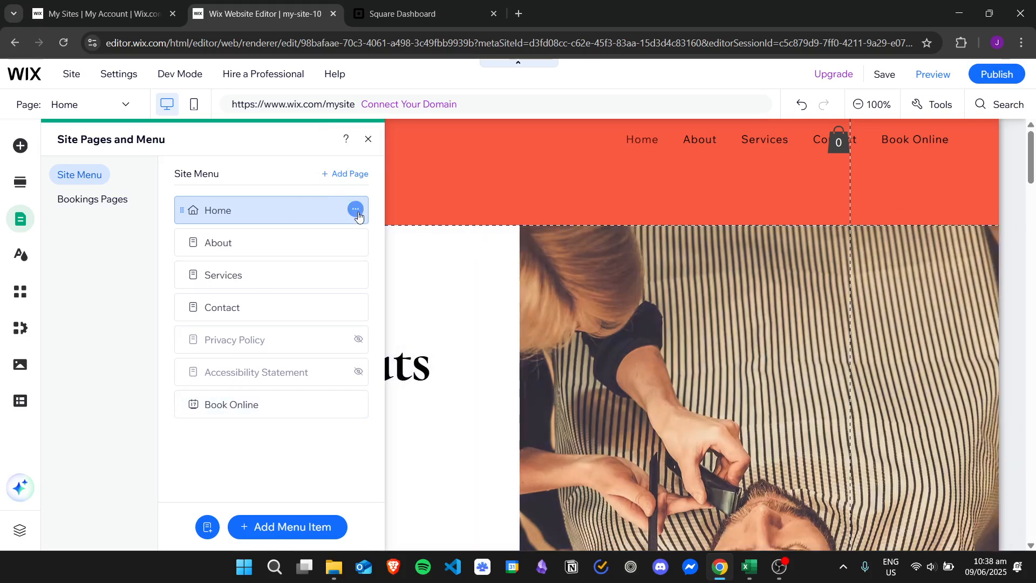
{"action": "left_click", "coordinate": [351, 174]}
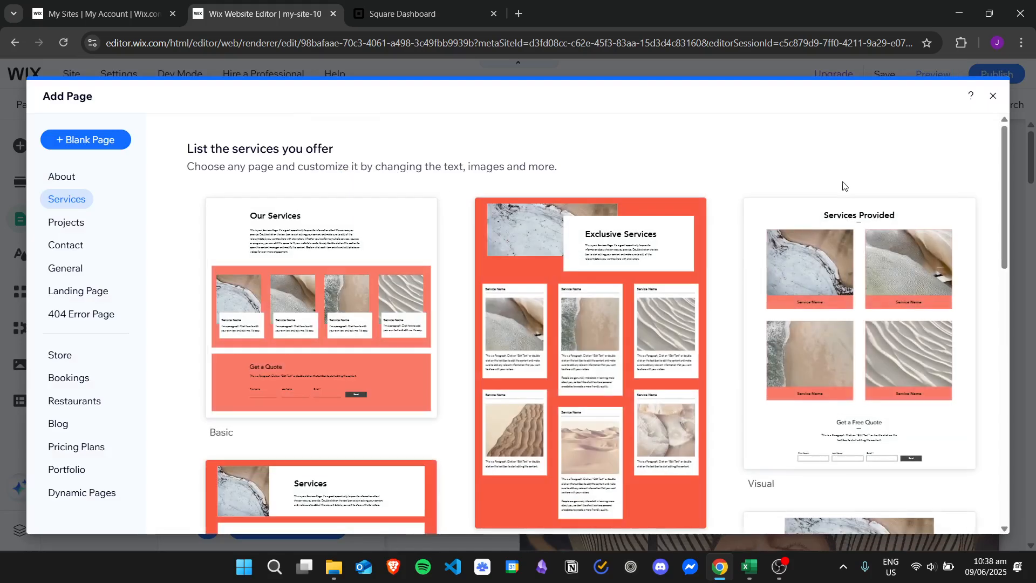
{"action": "left_click", "coordinate": [92, 143]}
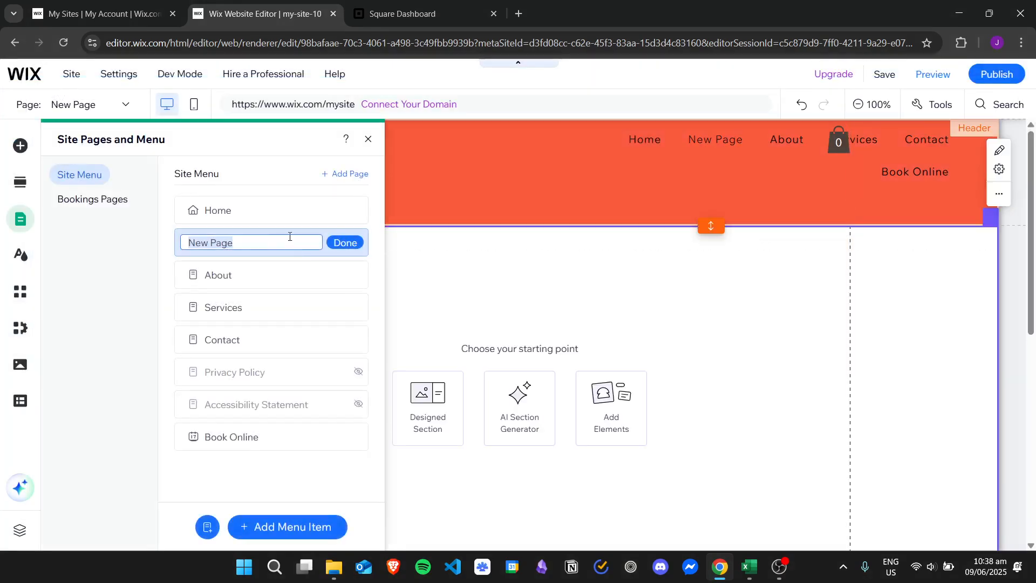
{"action": "type", "text": "Square"}
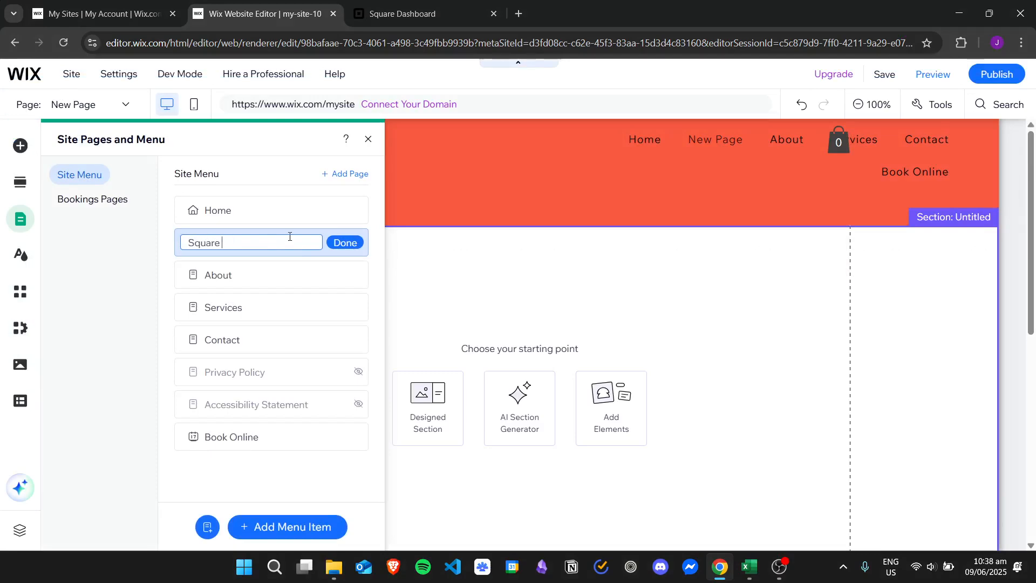
{"action": "type", "text": " Appointment"}
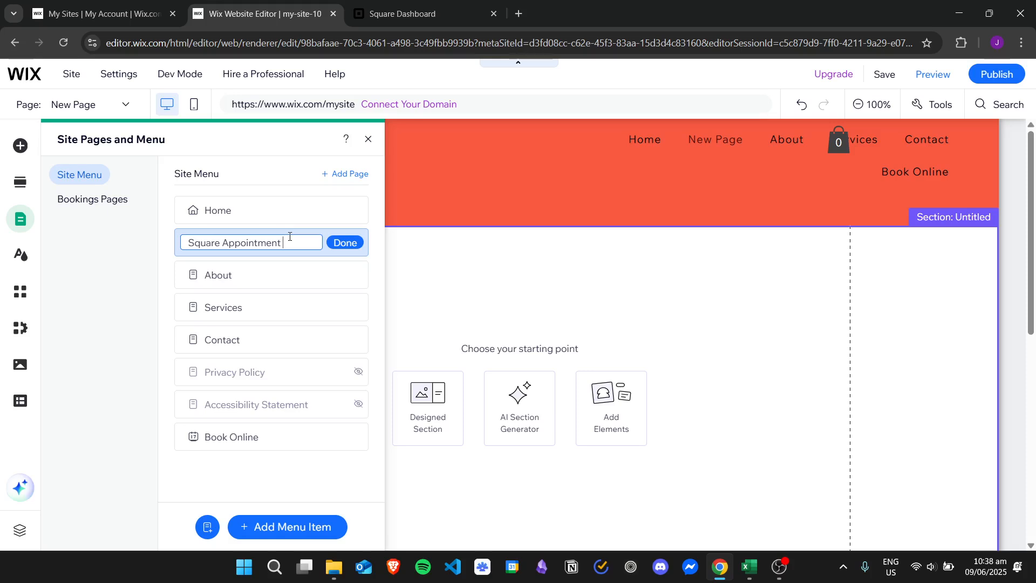
{"action": "left_click", "coordinate": [346, 242]}
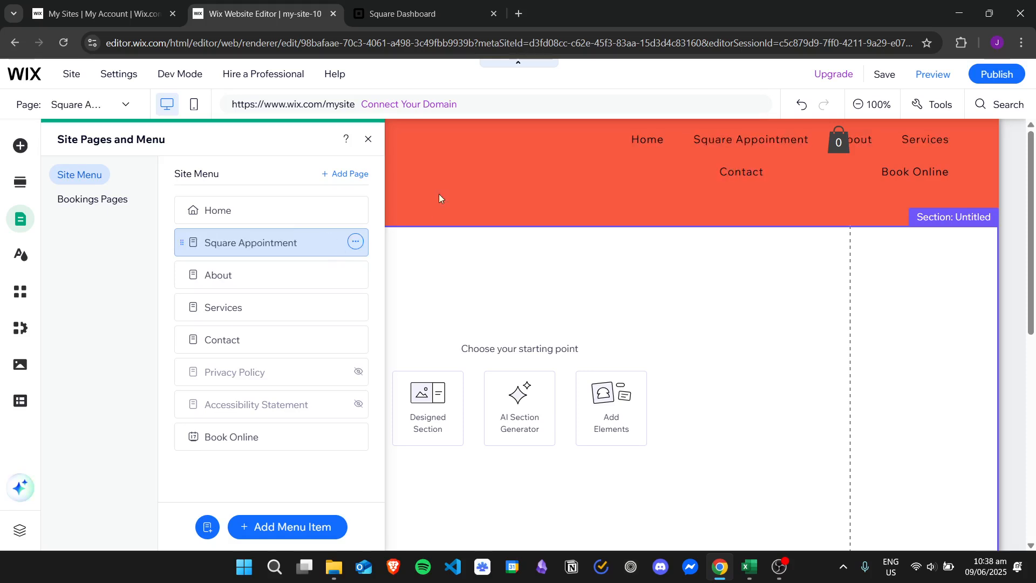
{"action": "left_click", "coordinate": [370, 140]}
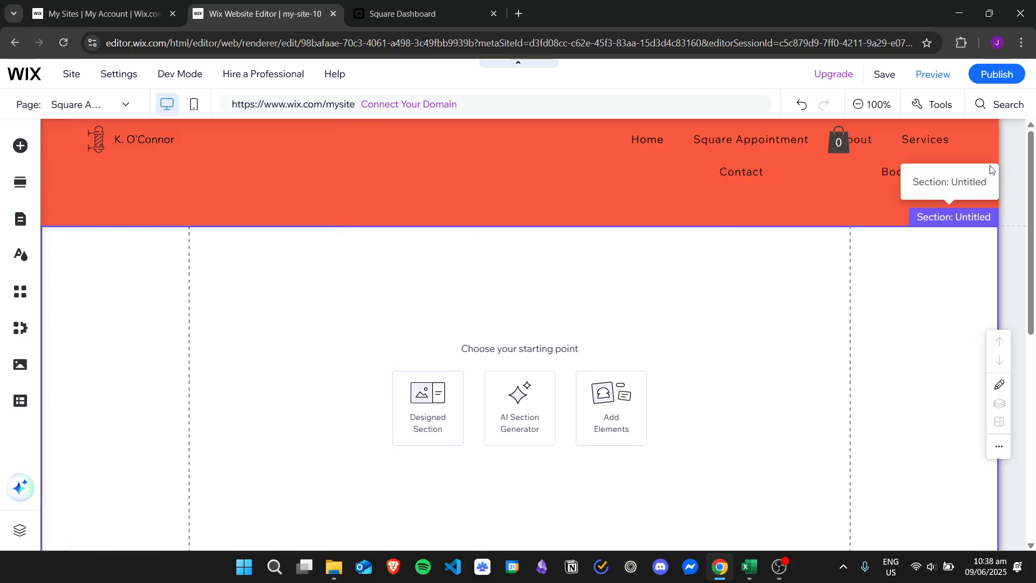
- Add an Embed HTML element from the popular embeds to the blank section of the Square Appointment page
{"action": "scroll", "coordinate": [1033, 165], "scroll_direction": "down", "scroll_amount": 1}
{"action": "scroll", "coordinate": [519, 240], "scroll_direction": "down", "scroll_amount": 2}
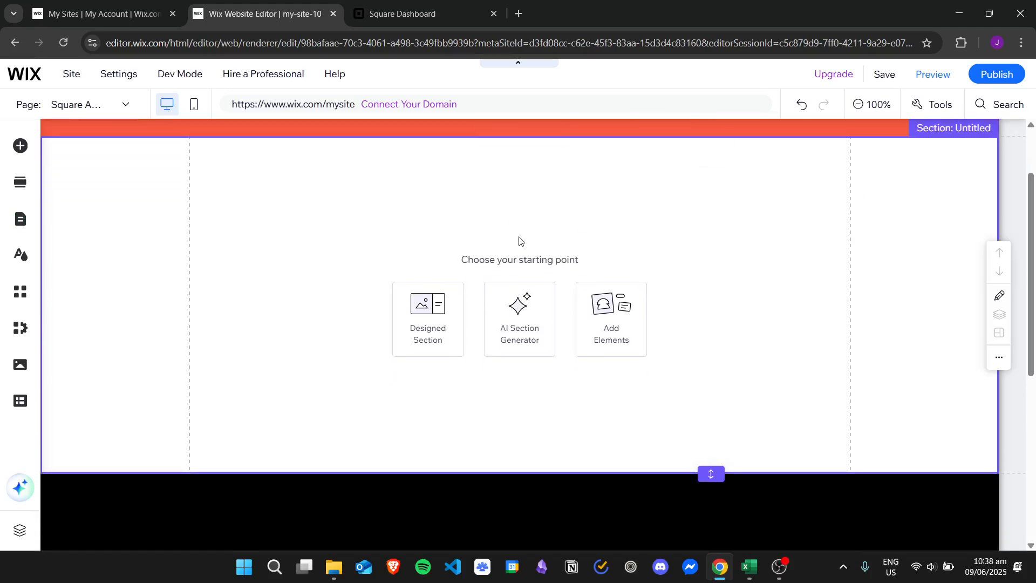
{"action": "left_click", "coordinate": [628, 322]}
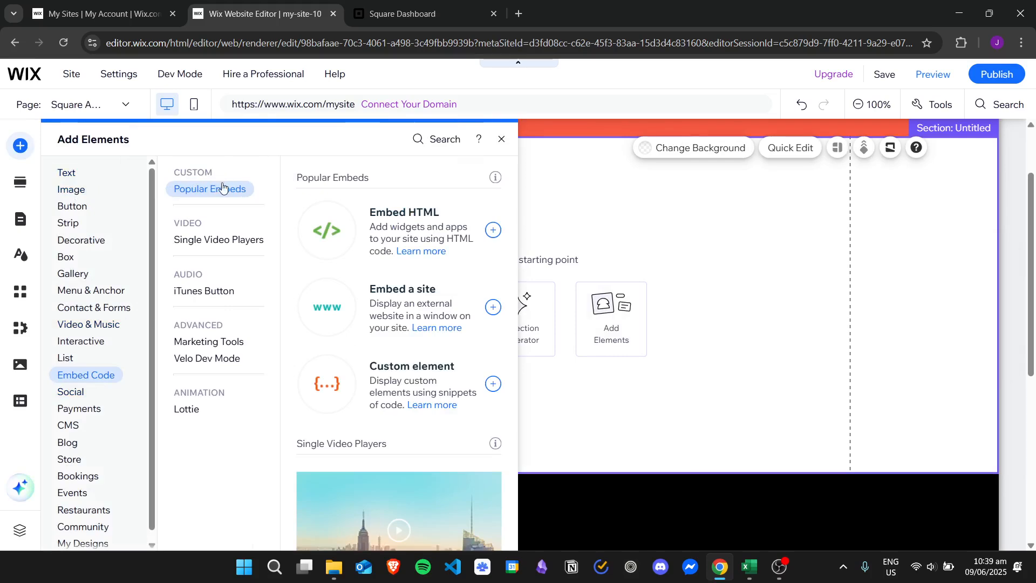
{"action": "left_click", "coordinate": [494, 231]}
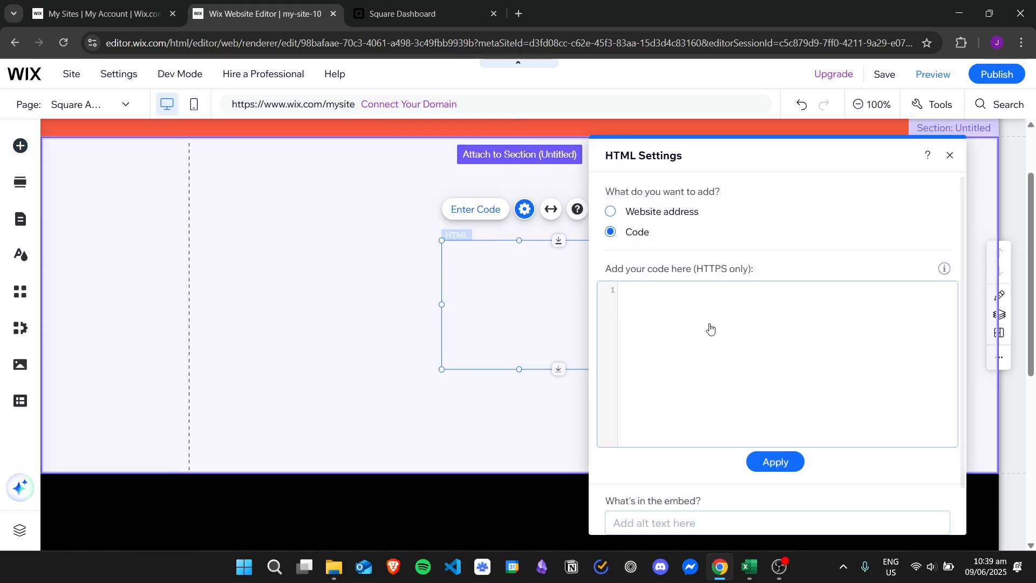
- Paste the copied Square Appointments embed code into the HTML element, update it and close its settings
{"action": "left_click", "coordinate": [707, 312]}
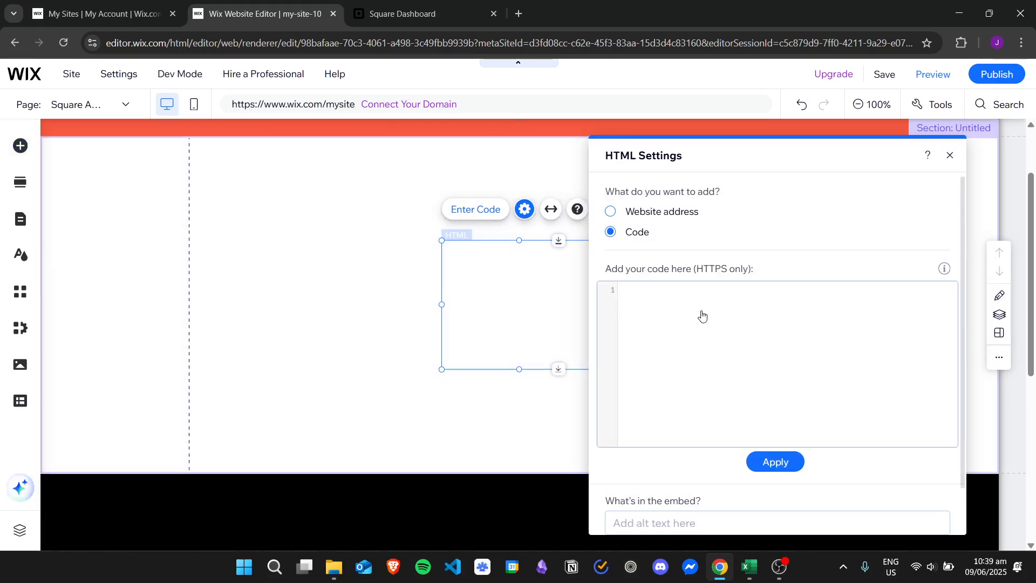
{"action": "type", "text": "<!-- Start Square Appointments Embed Code --><script src='https://square.site/appointments/buyer/widget/0n6ykx8iovovax/L2A207A1EKVX2.js'></script><!-- End Square Appointments Embed Code -->"}
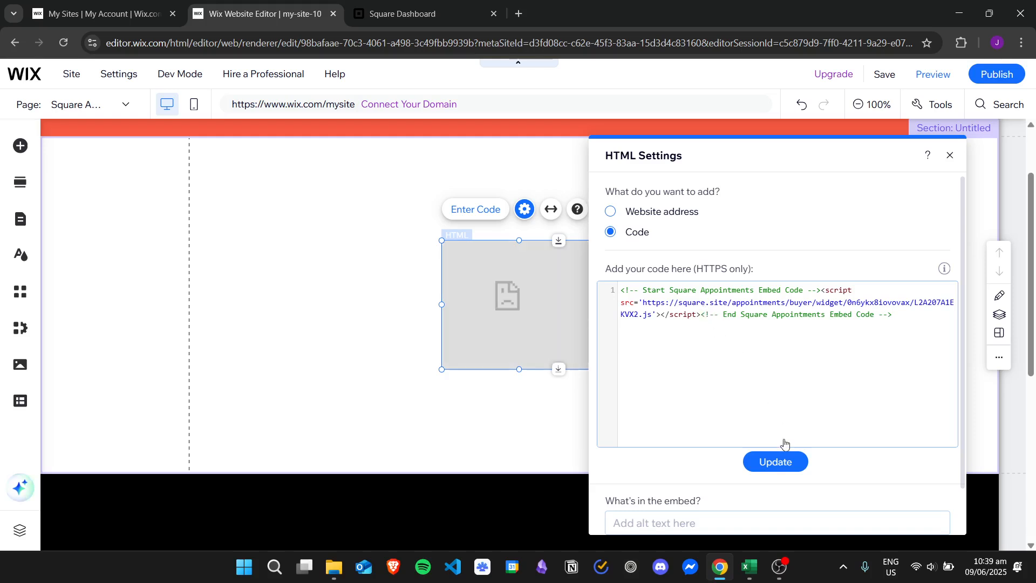
{"action": "left_click", "coordinate": [791, 463]}
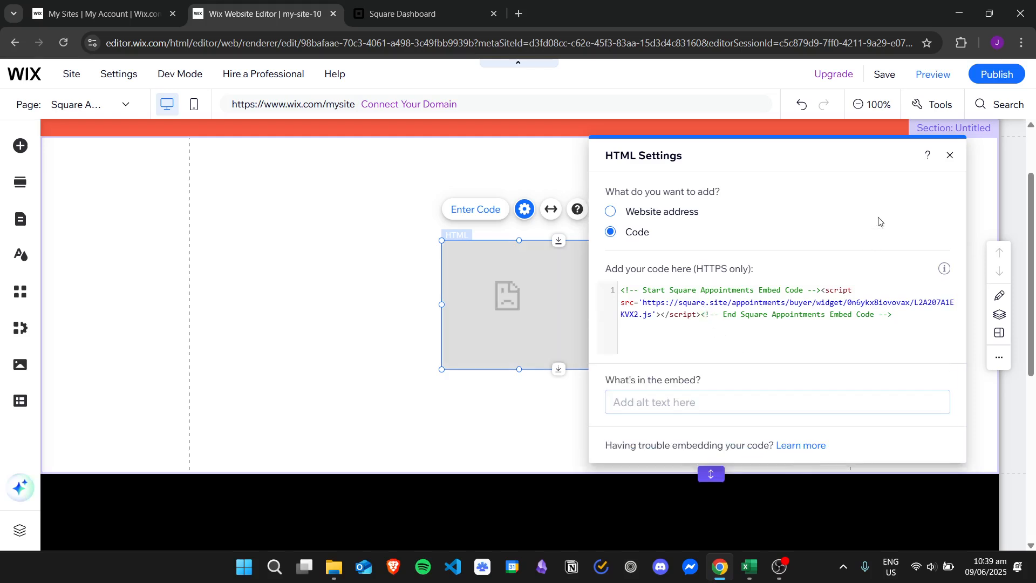
{"action": "left_click", "coordinate": [949, 157]}
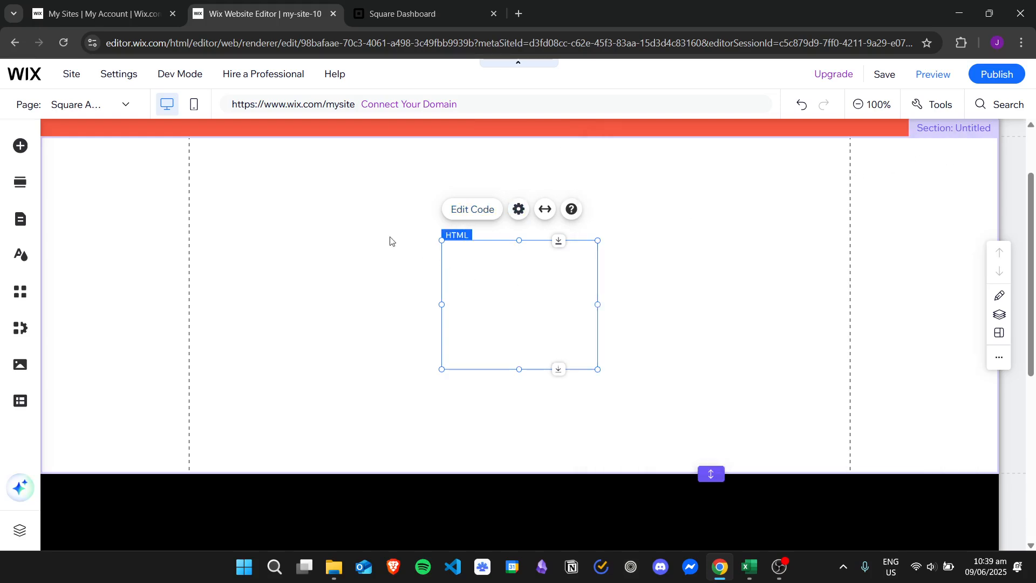
- Move the HTML element to the section's upper left and enlarge it to span most of the content area
{"action": "left_click_drag", "start_coordinate": [495, 289], "coordinate": [301, 219]}
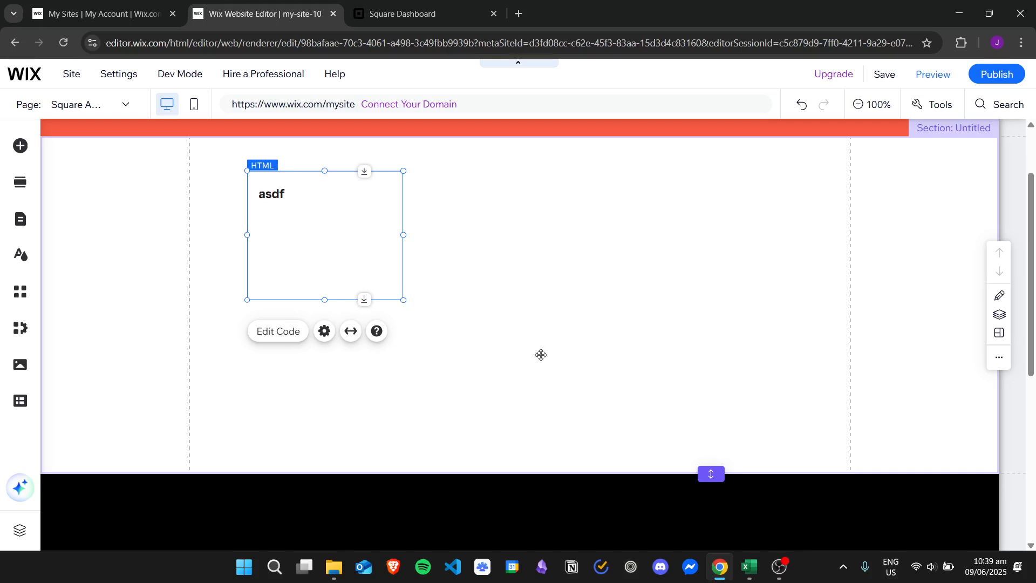
{"action": "left_click_drag", "start_coordinate": [403, 299], "coordinate": [796, 418]}
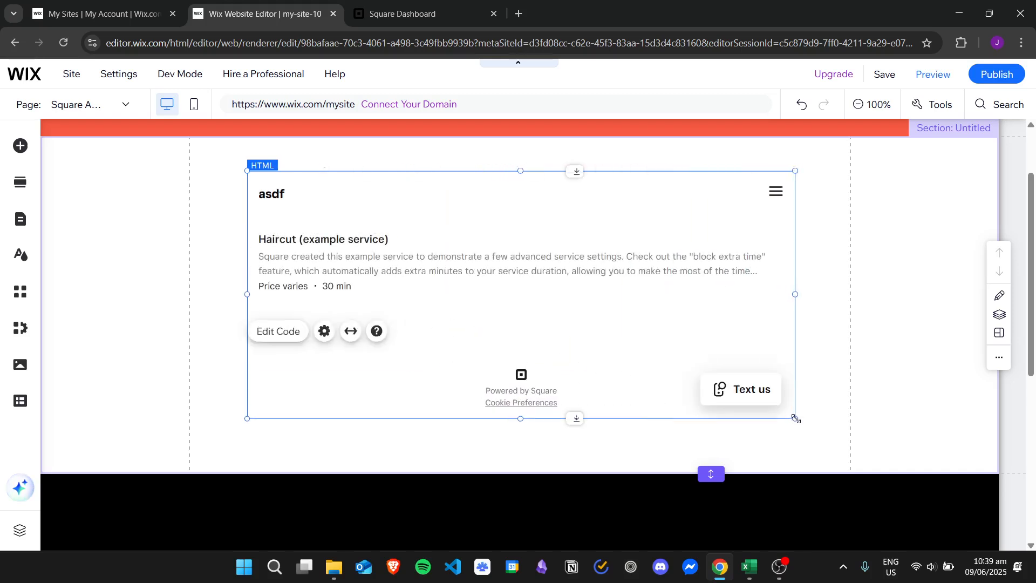
- Switch to the Square Dashboard, close the embeddable flow dialog and finish the booking flow access page
{"action": "left_click", "coordinate": [442, 8]}
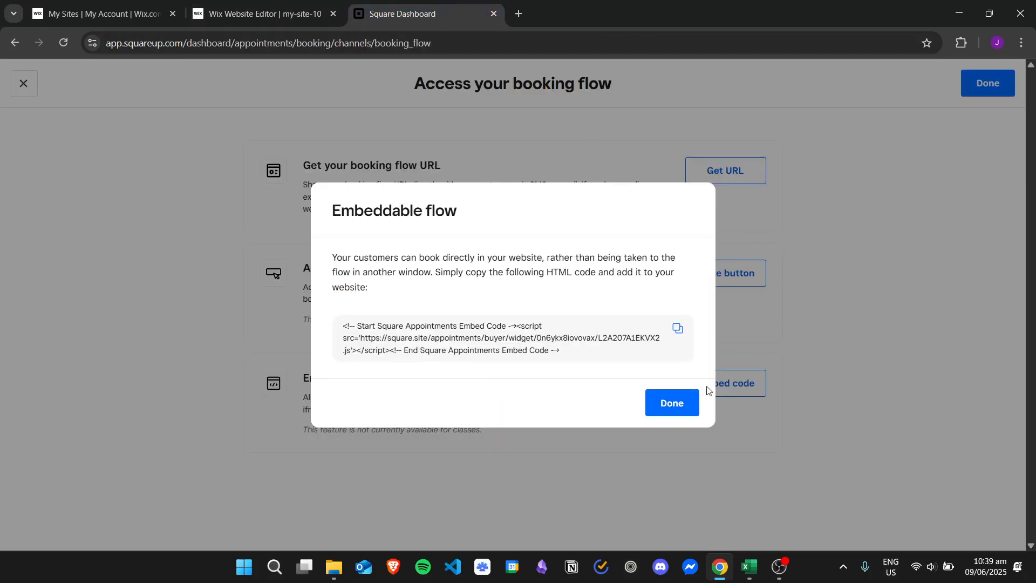
{"action": "left_click", "coordinate": [687, 405]}
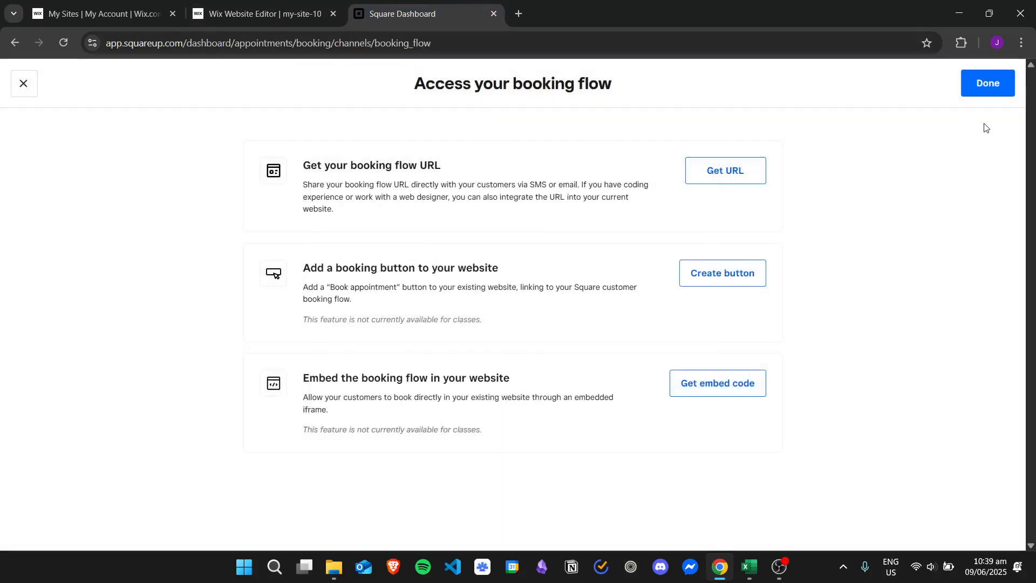
{"action": "left_click", "coordinate": [980, 85]}
{"action": "left_click", "coordinate": [264, 14]}
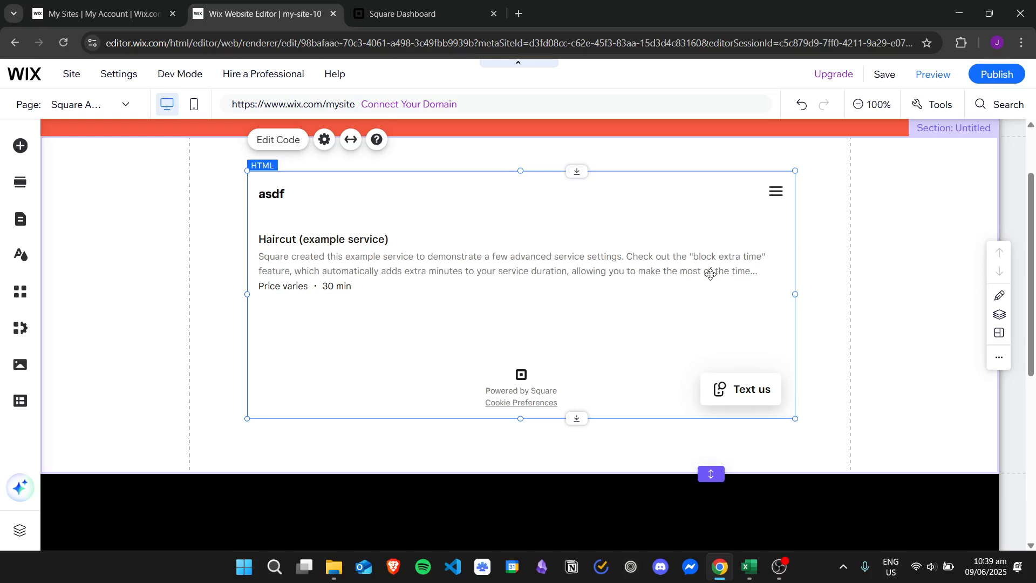
{"action": "key", "text": "ctrl+Tab"}
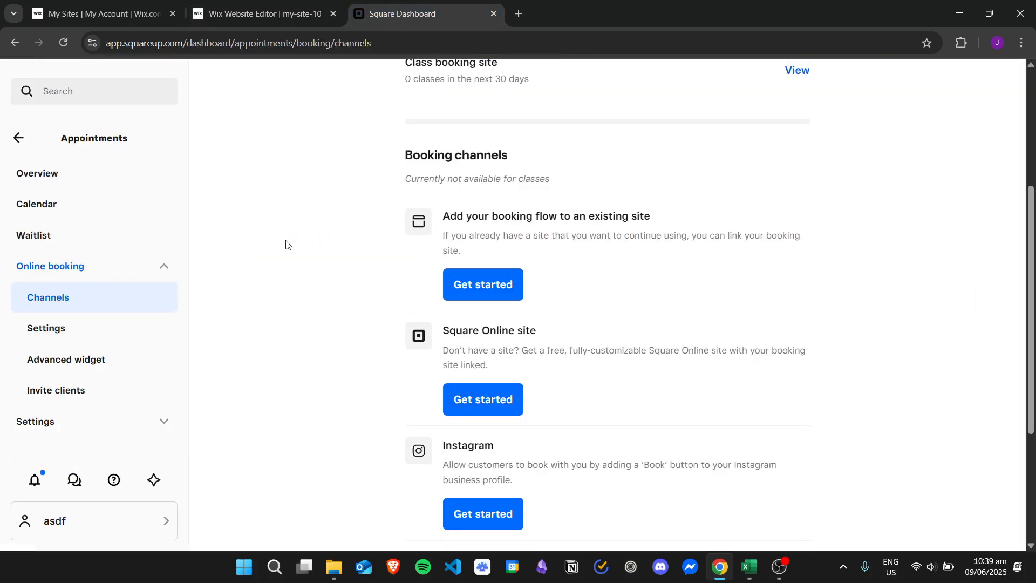
- Open the Square service library and compare its listed service with the booking widget embedded in the Wix editor
{"action": "left_click", "coordinate": [21, 141]}
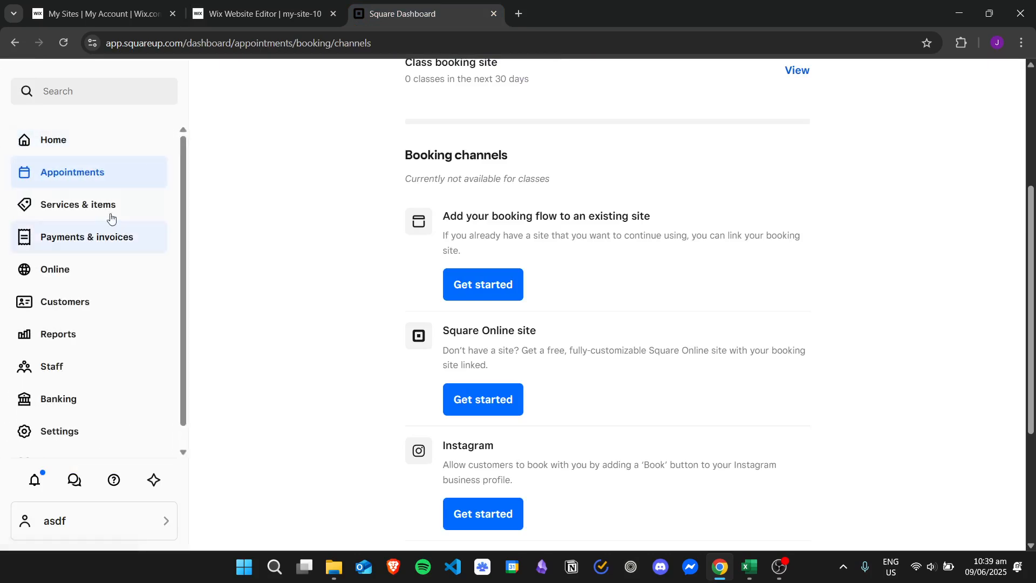
{"action": "left_click", "coordinate": [94, 205]}
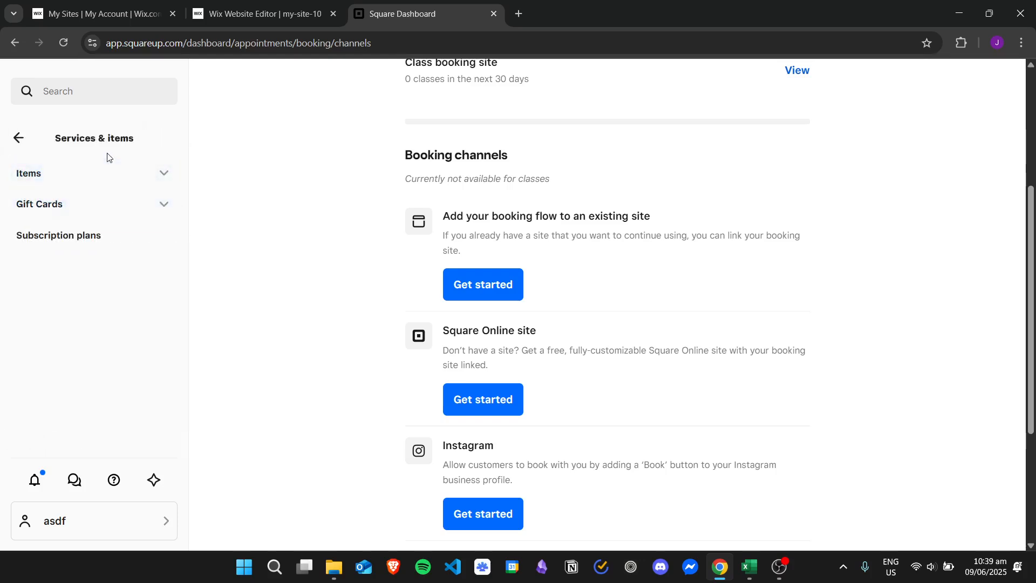
{"action": "left_click", "coordinate": [145, 173]}
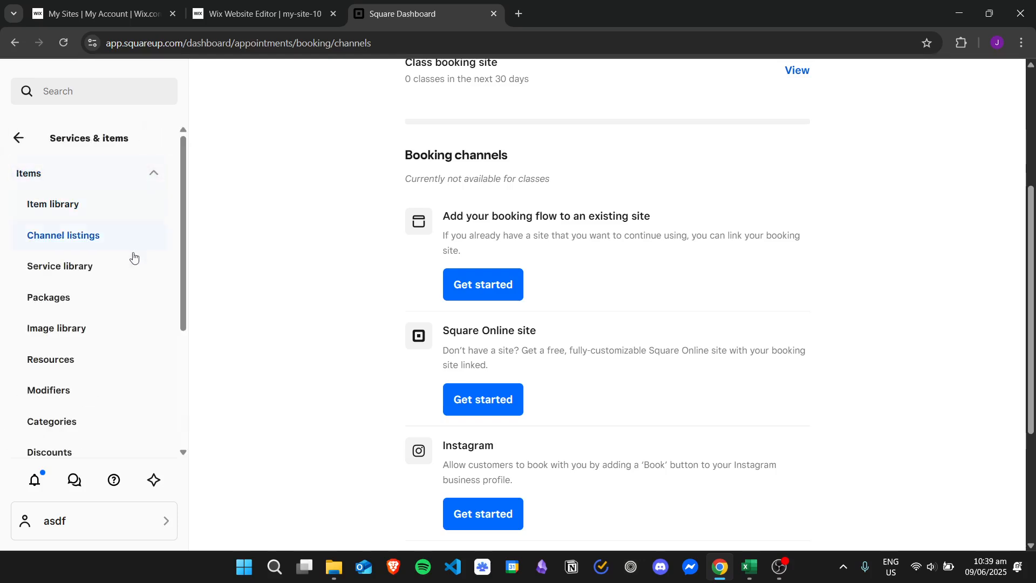
{"action": "left_click", "coordinate": [123, 273]}
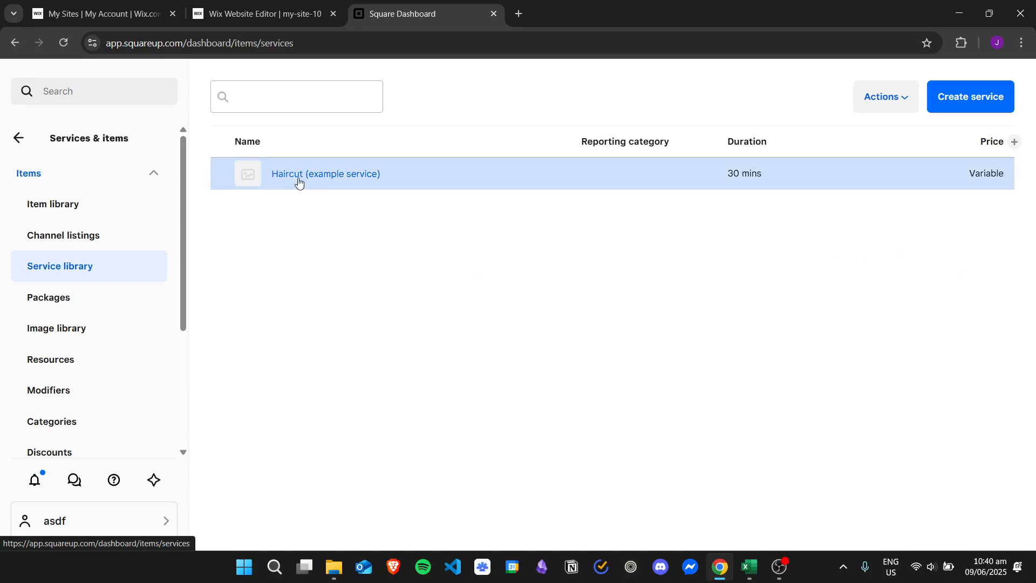
{"action": "left_click", "coordinate": [287, 21]}
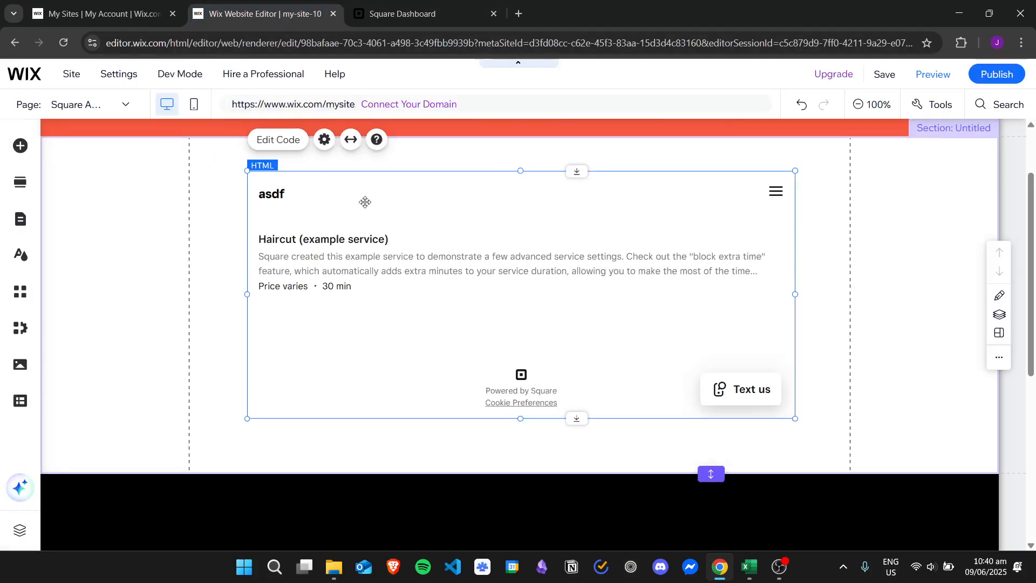
{"action": "left_click", "coordinate": [410, 15]}
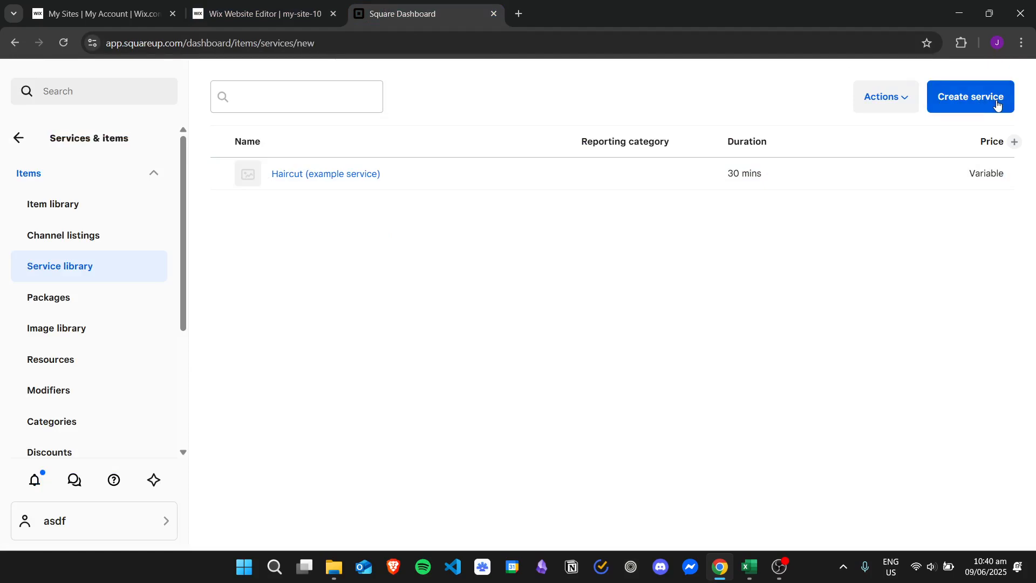
- Create a new service in the service library and name it "Hair Color"
{"action": "left_click", "coordinate": [997, 105]}
{"action": "left_click", "coordinate": [503, 187]}
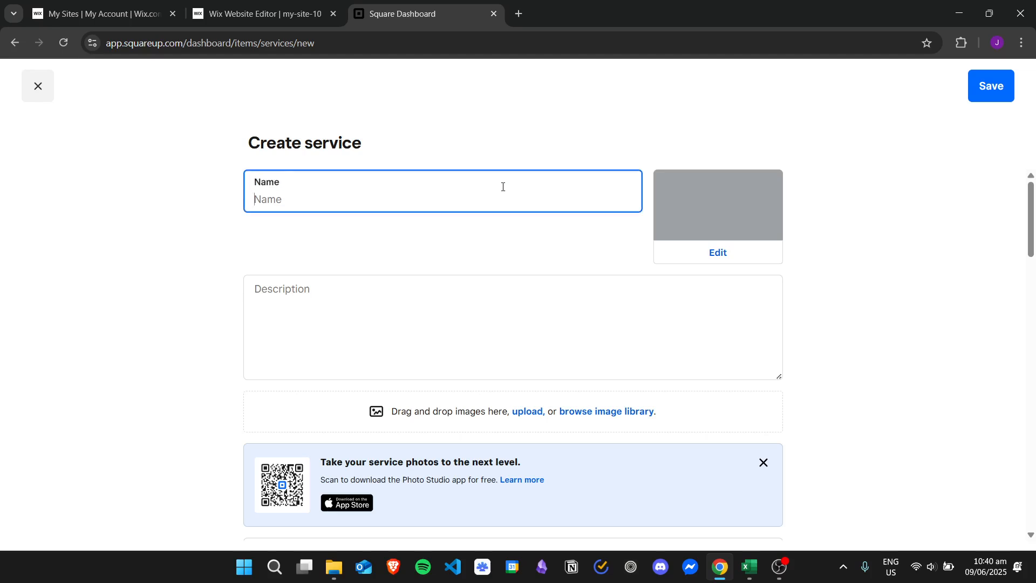
{"action": "type", "text": "Hair Color"}
{"action": "scroll", "coordinate": [1033, 216], "scroll_direction": "down", "scroll_amount": 4}
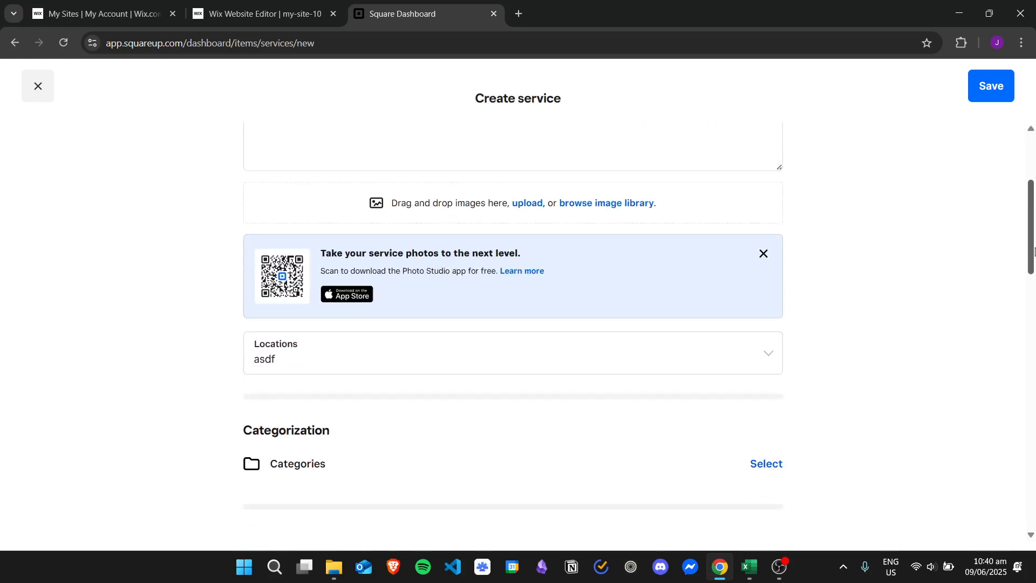
{"action": "left_click_drag", "start_coordinate": [1034, 251], "coordinate": [1032, 201]}
{"action": "scroll", "coordinate": [657, 197], "scroll_direction": "down", "scroll_amount": 1}
{"action": "left_click_drag", "start_coordinate": [1032, 164], "coordinate": [1034, 152]}
- Try several calendar colors for the Hair Color service and settle on dark red
{"action": "left_click", "coordinate": [751, 200]}
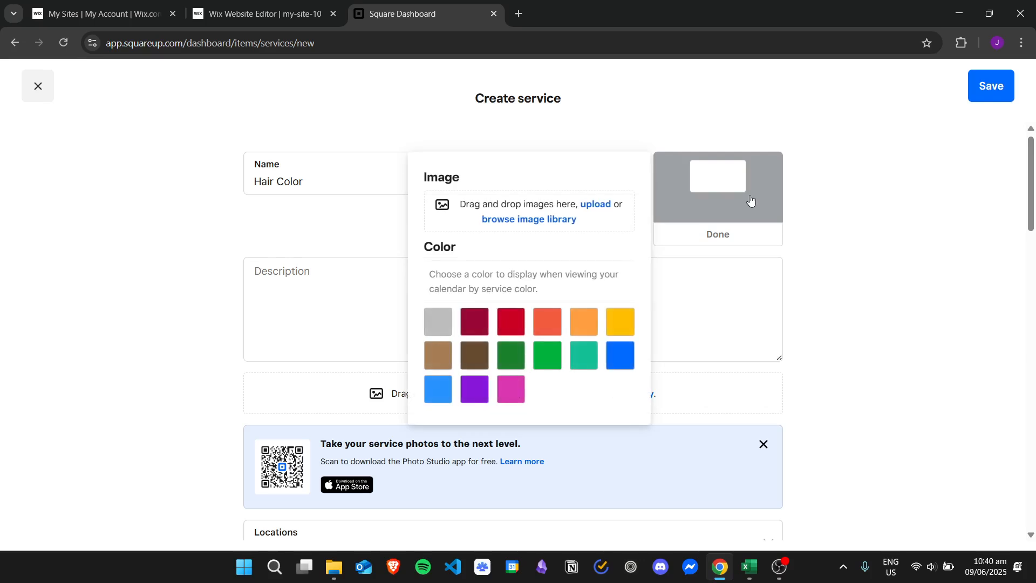
{"action": "left_click", "coordinate": [517, 324]}
{"action": "left_click", "coordinate": [556, 324]}
{"action": "left_click", "coordinate": [590, 323]}
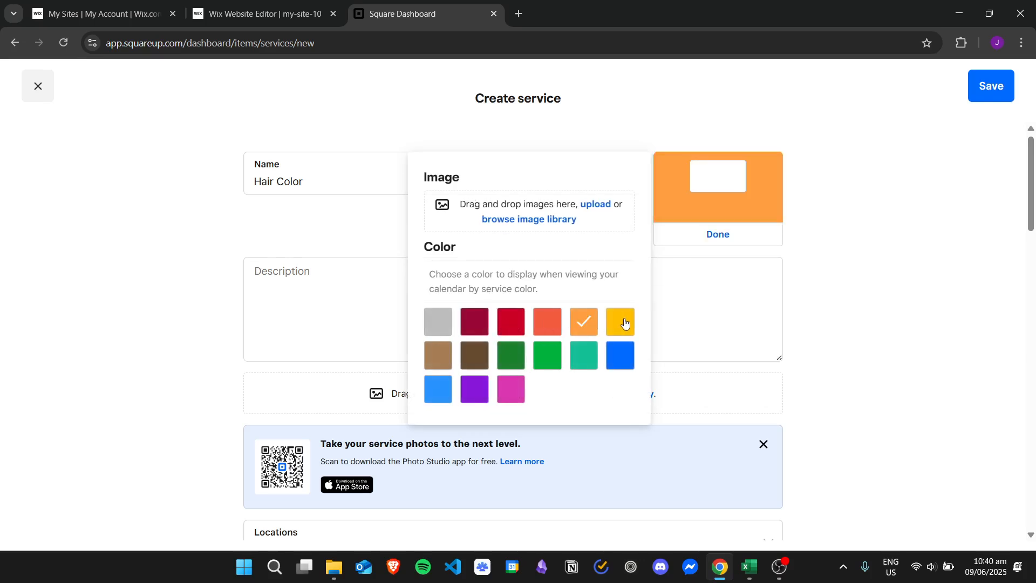
{"action": "left_click", "coordinate": [622, 324]}
{"action": "left_click", "coordinate": [626, 355]}
{"action": "left_click", "coordinate": [588, 357]}
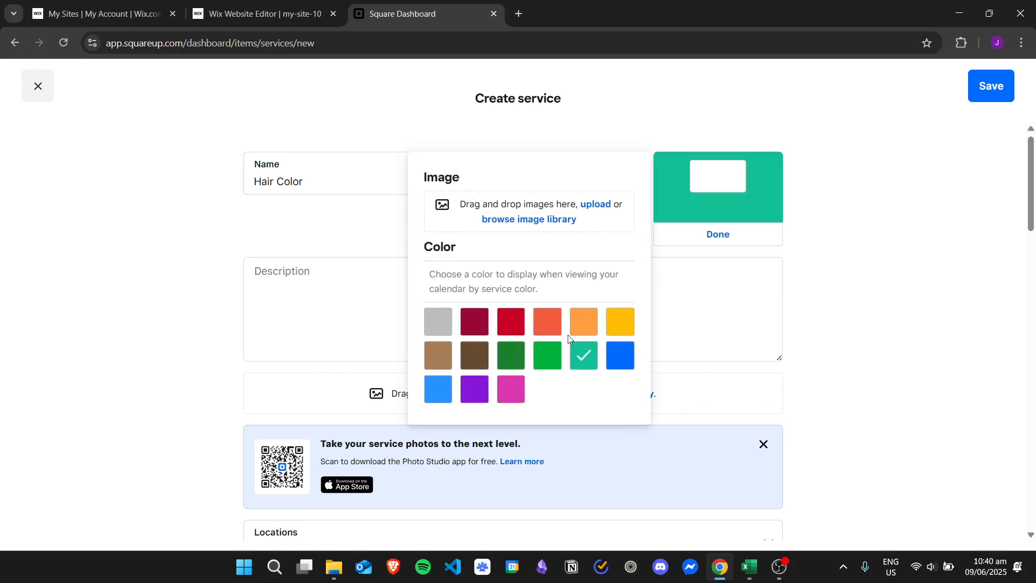
{"action": "left_click", "coordinate": [547, 323]}
{"action": "left_click", "coordinate": [545, 354]}
{"action": "left_click", "coordinate": [507, 320]}
{"action": "left_click", "coordinate": [509, 354]}
{"action": "left_click", "coordinate": [467, 322]}
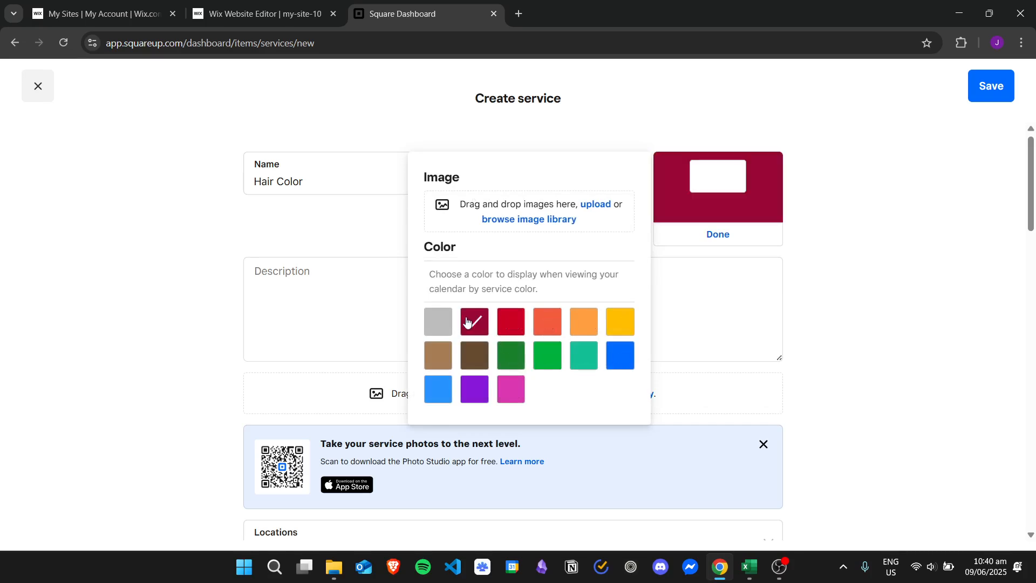
{"action": "left_click", "coordinate": [602, 205]}
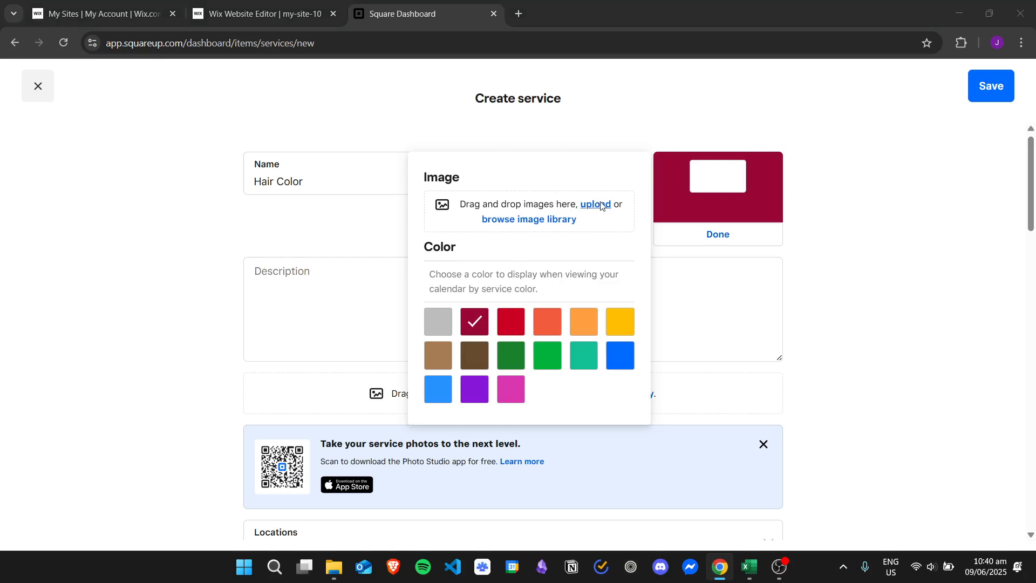
{"action": "left_click", "coordinate": [532, 82]}
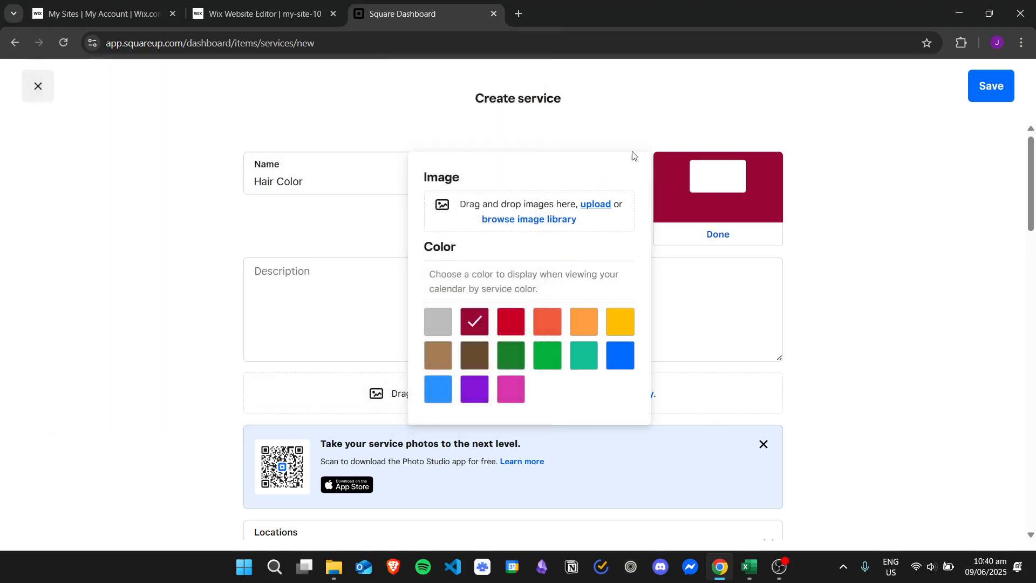
{"action": "left_click", "coordinate": [900, 220]}
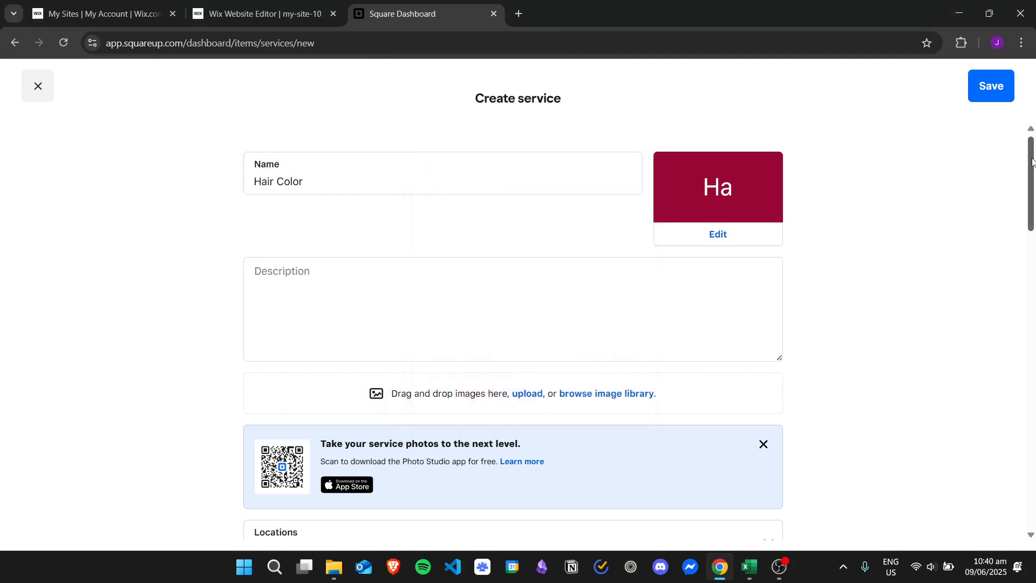
- Enter the service description "Book an appointment for coloring your hair!"
{"action": "scroll", "coordinate": [1020, 215], "scroll_direction": "down", "scroll_amount": 4}
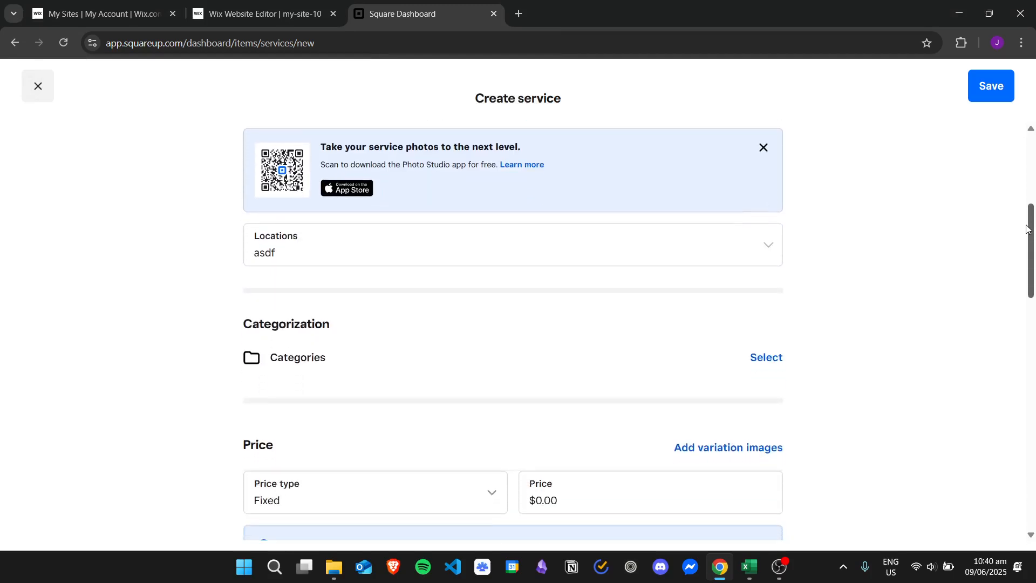
{"action": "scroll", "coordinate": [328, 214], "scroll_direction": "up", "scroll_amount": 4}
{"action": "left_click", "coordinate": [331, 211]}
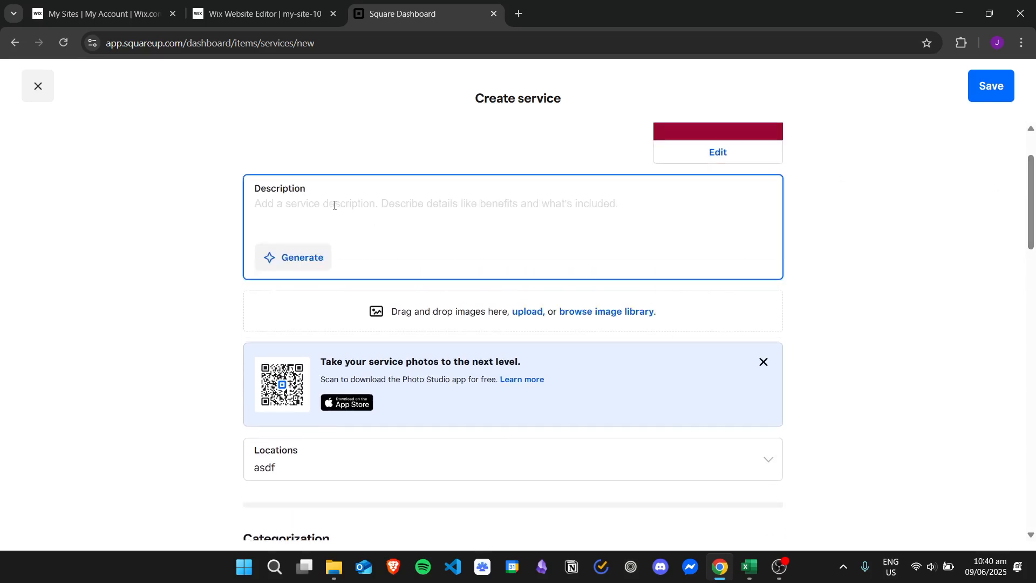
{"action": "type", "text": "B"}
{"action": "key", "text": "BackSpace"}
{"action": "type", "text": "Book an"}
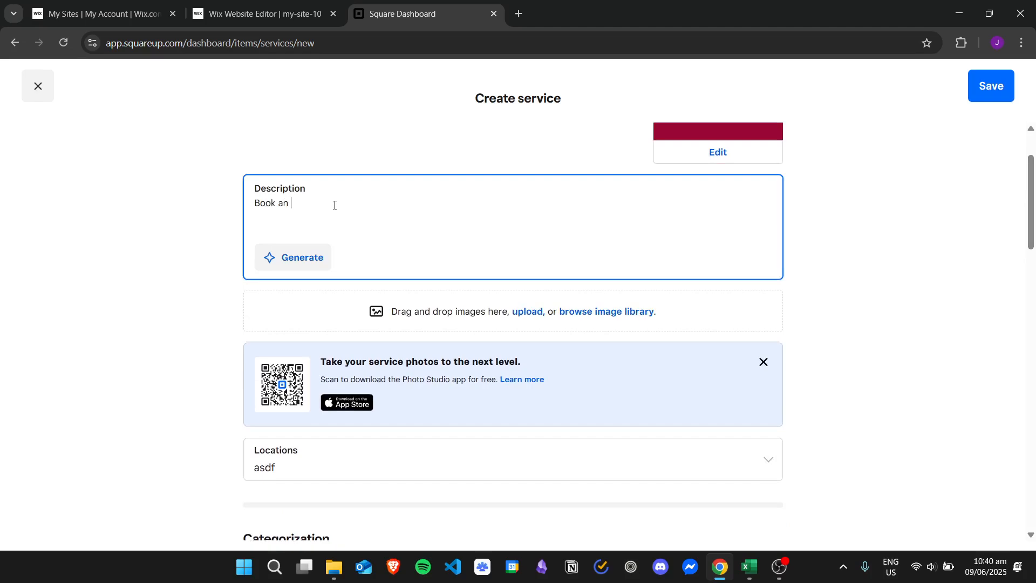
{"action": "type", "text": " appointment for coloring your hair!"}
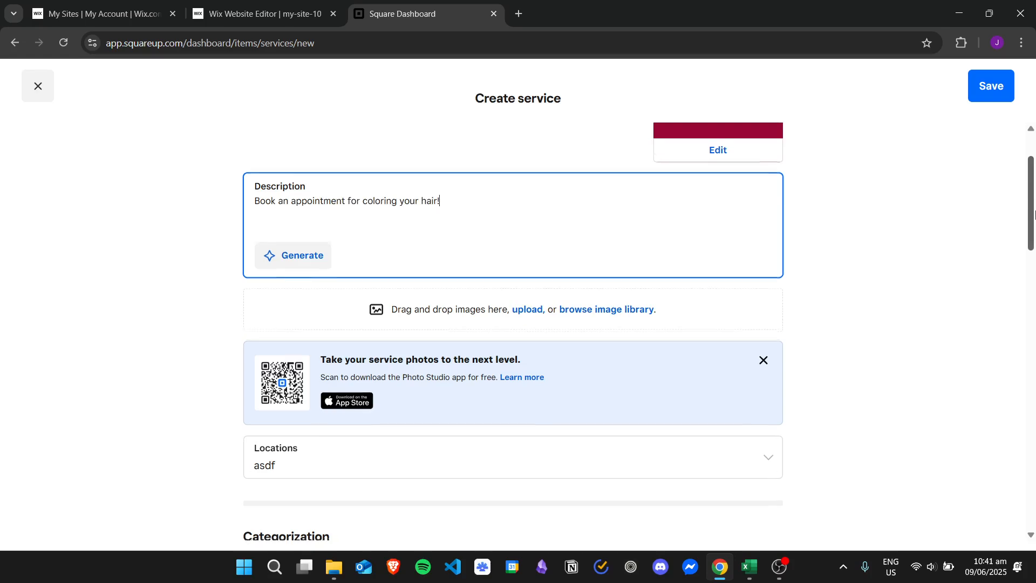
- Review the locations assigned to the service and close the location selection without changes
{"action": "scroll", "coordinate": [1025, 237], "scroll_direction": "down", "scroll_amount": 2}
{"action": "scroll", "coordinate": [1026, 254], "scroll_direction": "down", "scroll_amount": 1}
{"action": "scroll", "coordinate": [1025, 253], "scroll_direction": "down", "scroll_amount": 2}
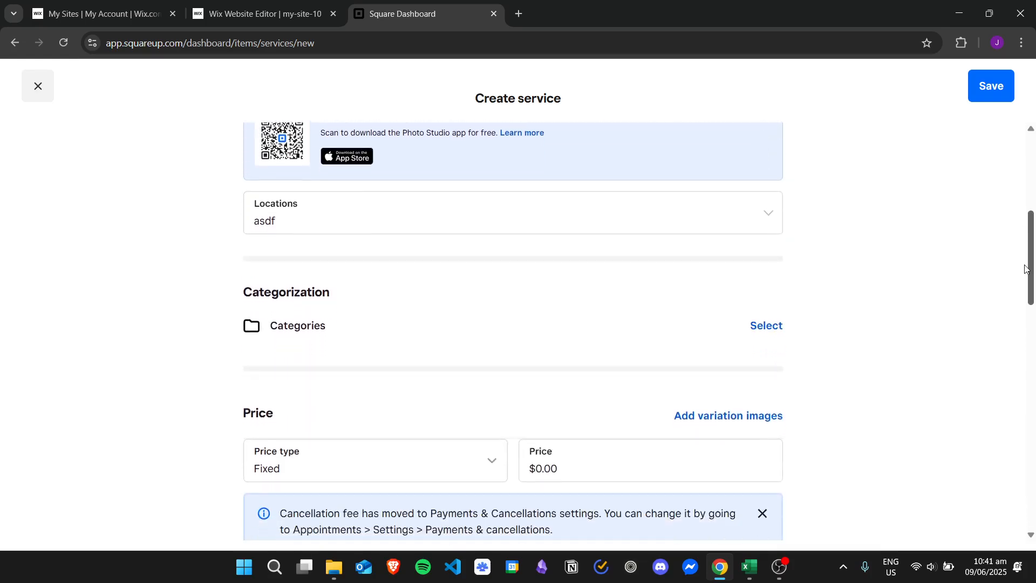
{"action": "left_click", "coordinate": [693, 194]}
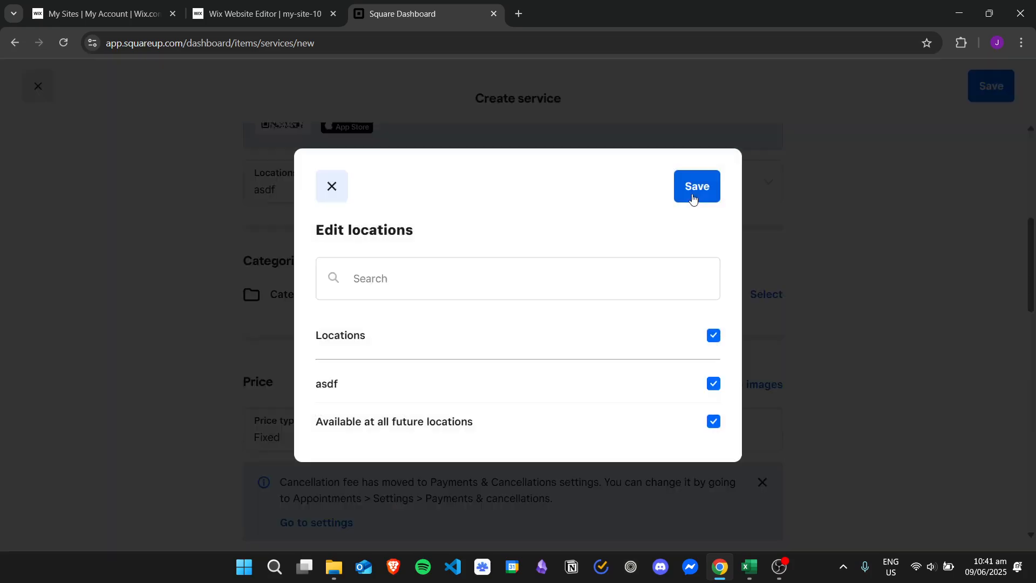
{"action": "left_click", "coordinate": [921, 241]}
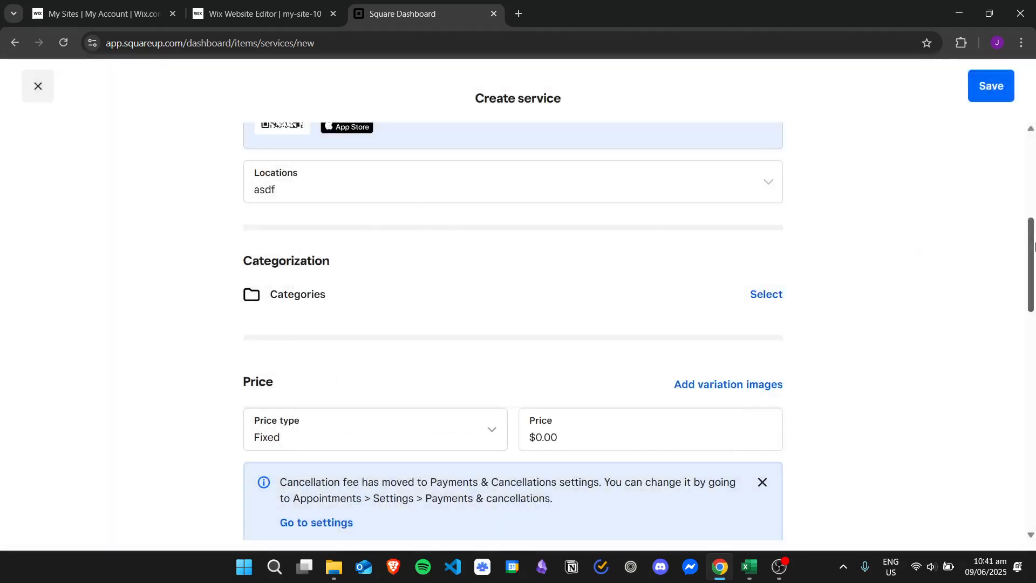
- Try the Variable price type for the service
{"action": "left_click_drag", "start_coordinate": [1032, 242], "coordinate": [1032, 245]}
{"action": "scroll", "coordinate": [1026, 246], "scroll_direction": "down", "scroll_amount": 3}
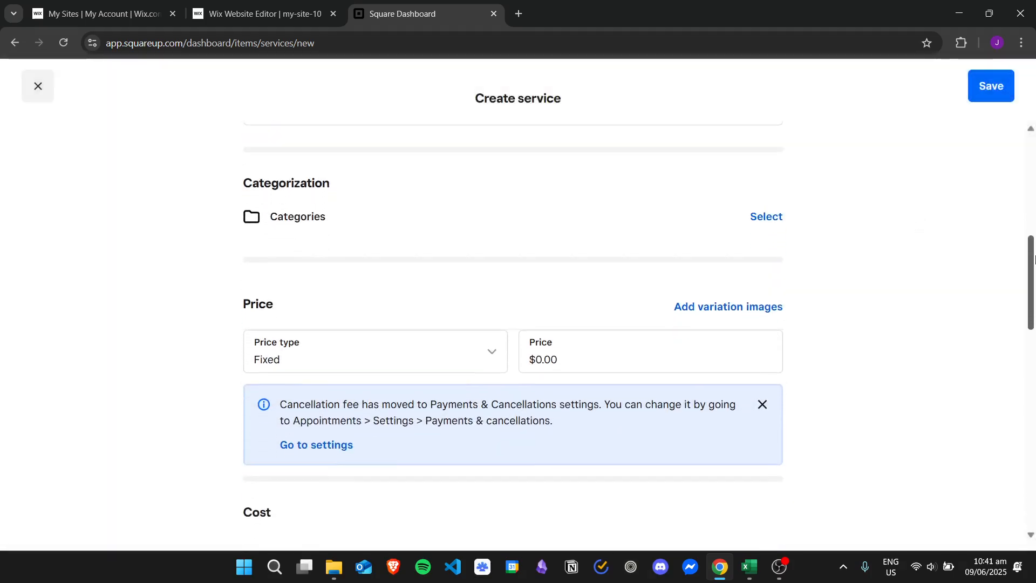
{"action": "left_click", "coordinate": [469, 256]}
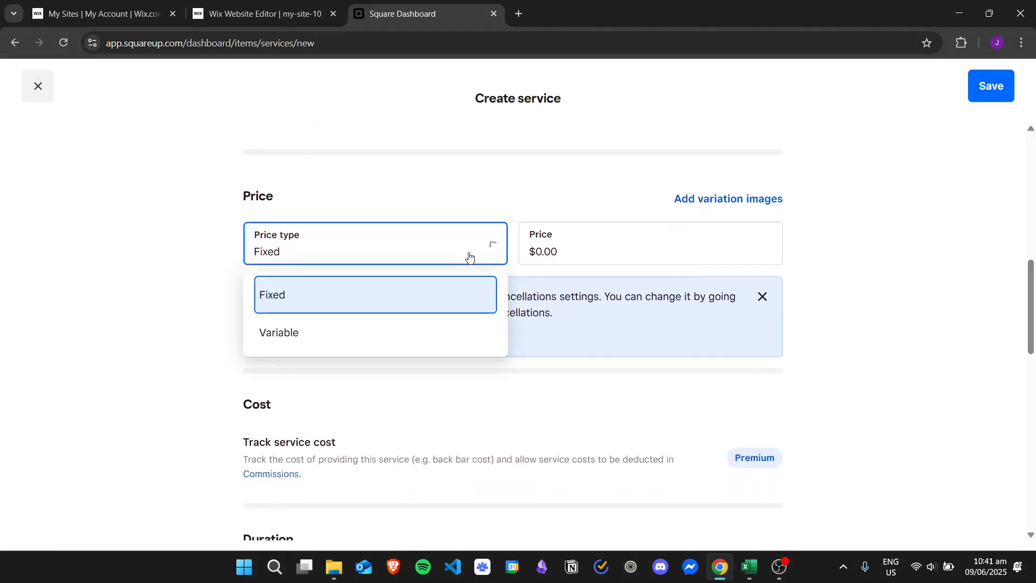
{"action": "left_click", "coordinate": [468, 341]}
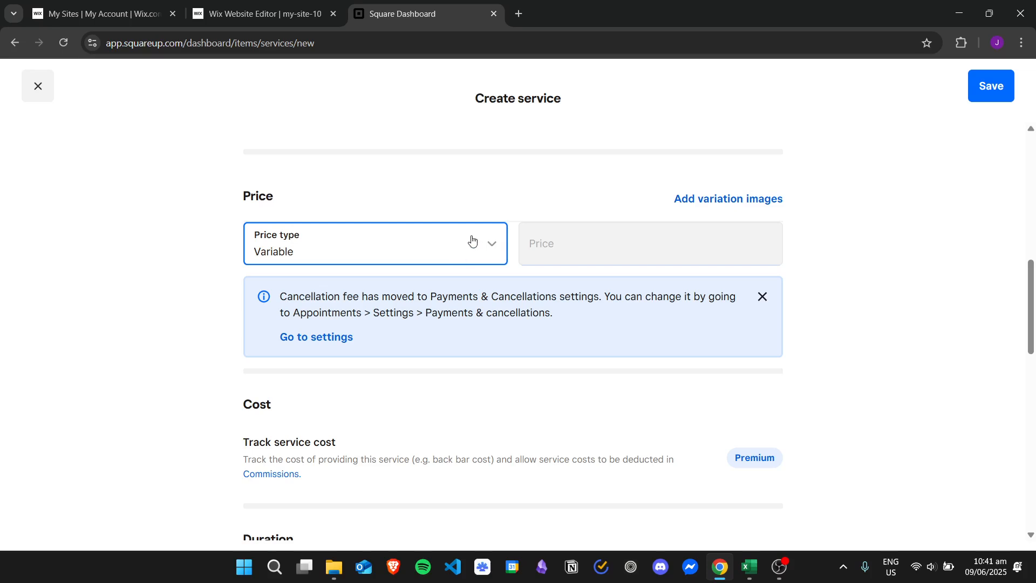
{"action": "left_click", "coordinate": [472, 240]}
{"action": "left_click", "coordinate": [614, 243]}
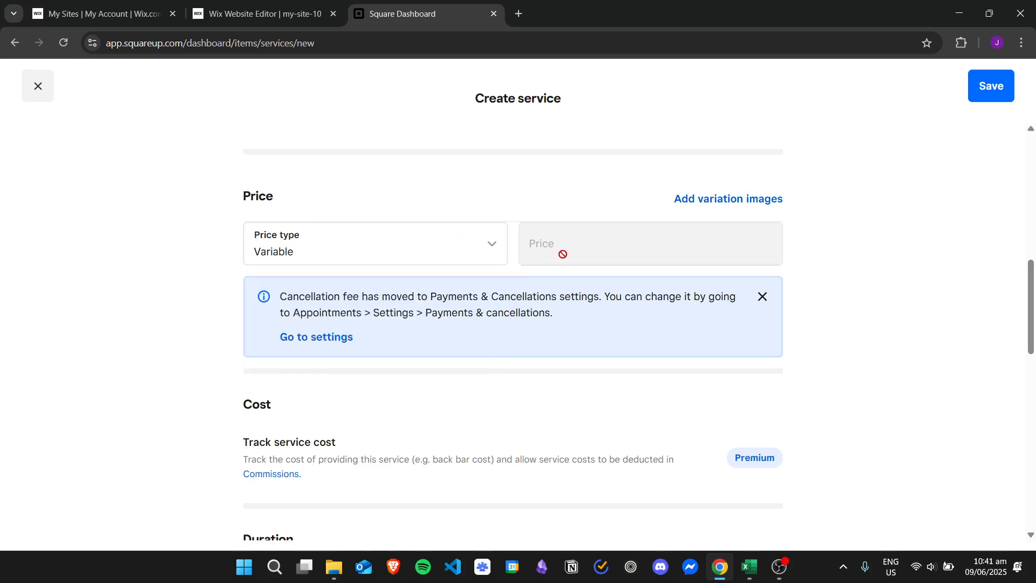
- Set the service's price type to Fixed and its price to 50
{"action": "left_click", "coordinate": [361, 257]}
{"action": "left_click", "coordinate": [336, 296]}
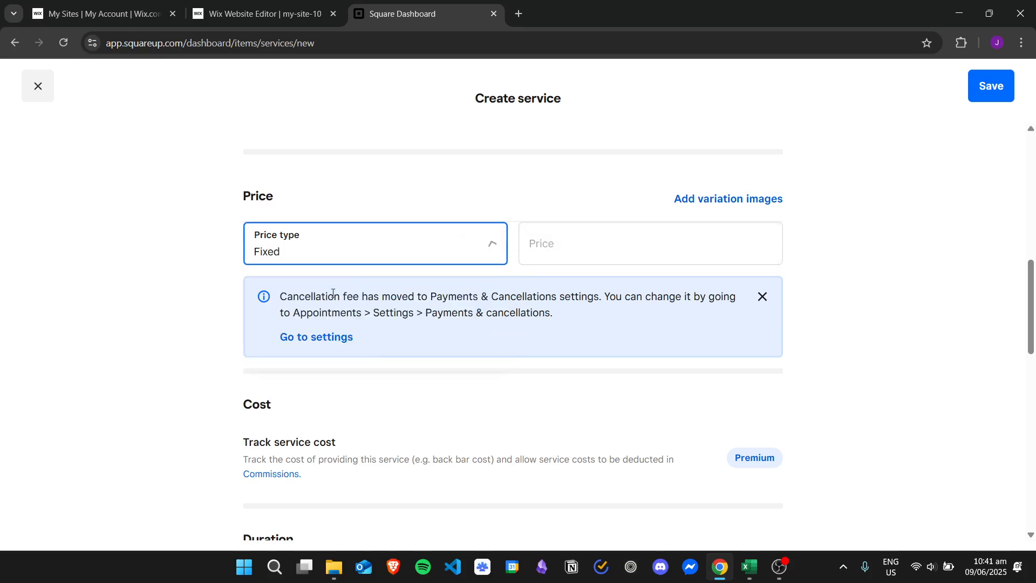
{"action": "left_click", "coordinate": [594, 247]}
{"action": "type", "text": "50"}
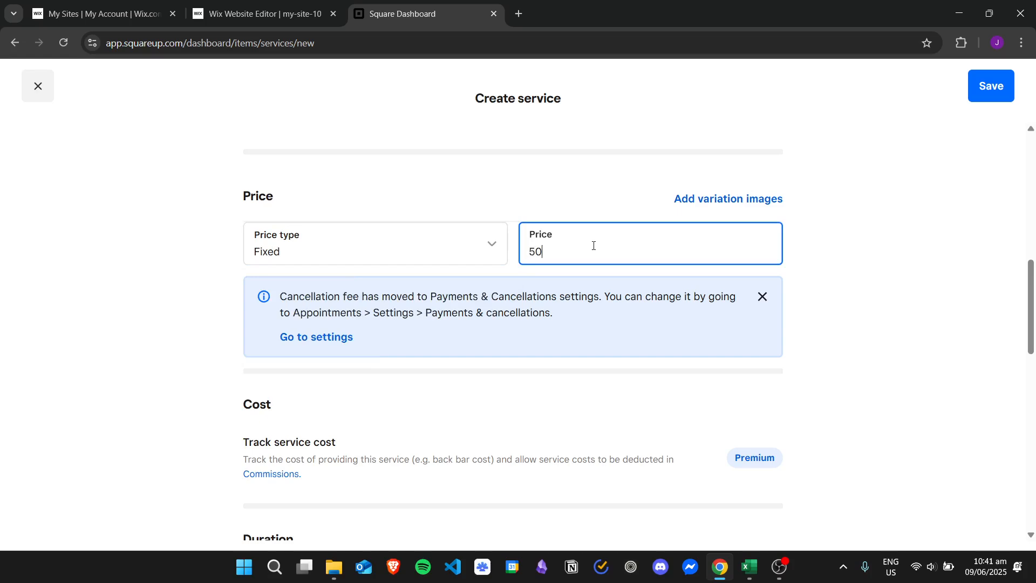
{"action": "left_click", "coordinate": [842, 253]}
- Set the service duration to 1 hr and 0 mins, and save the service
{"action": "left_click_drag", "start_coordinate": [1022, 273], "coordinate": [1031, 343]}
{"action": "left_click", "coordinate": [491, 279]}
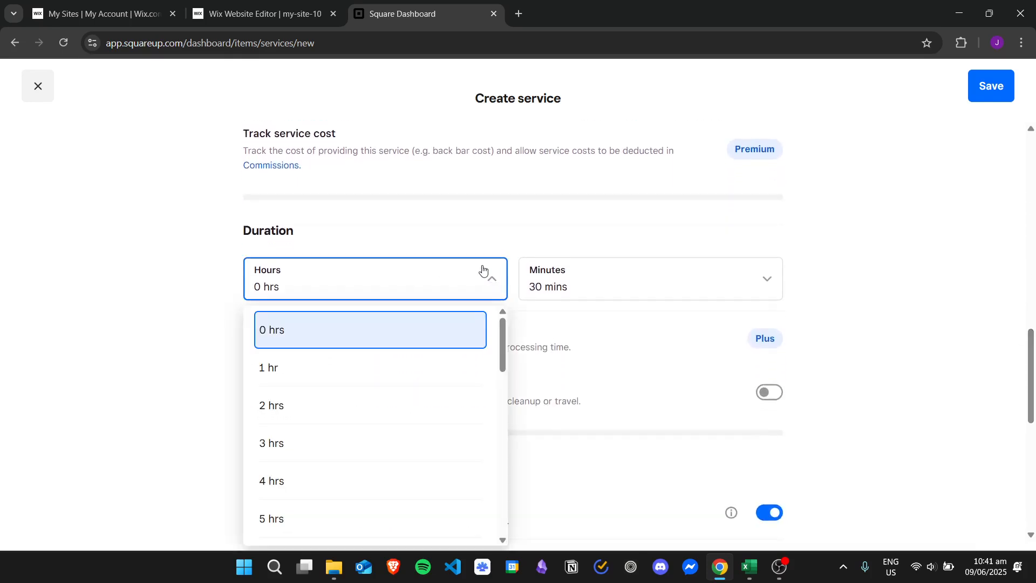
{"action": "left_click", "coordinate": [370, 367]}
{"action": "left_click", "coordinate": [573, 286]}
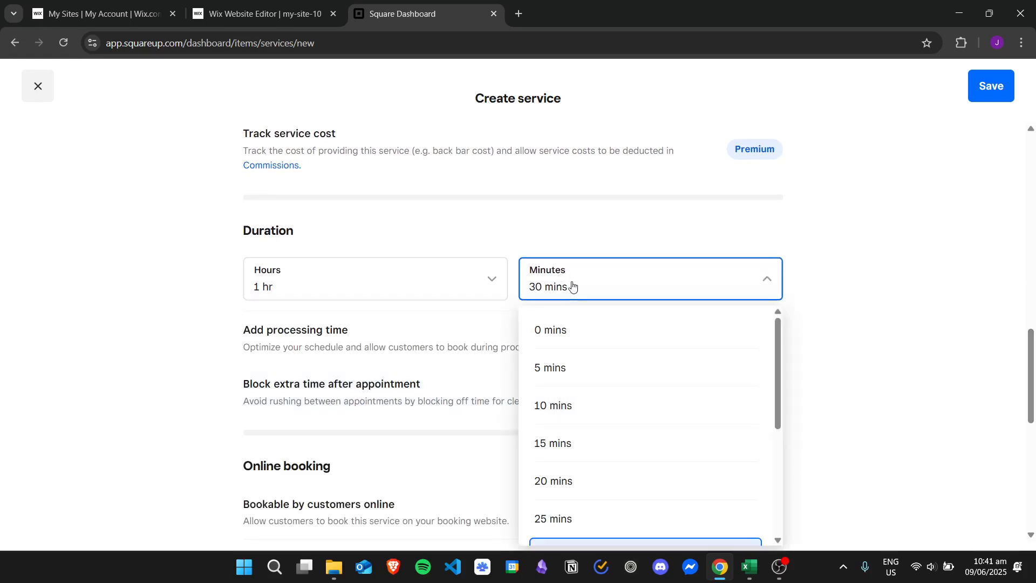
{"action": "left_click", "coordinate": [607, 328]}
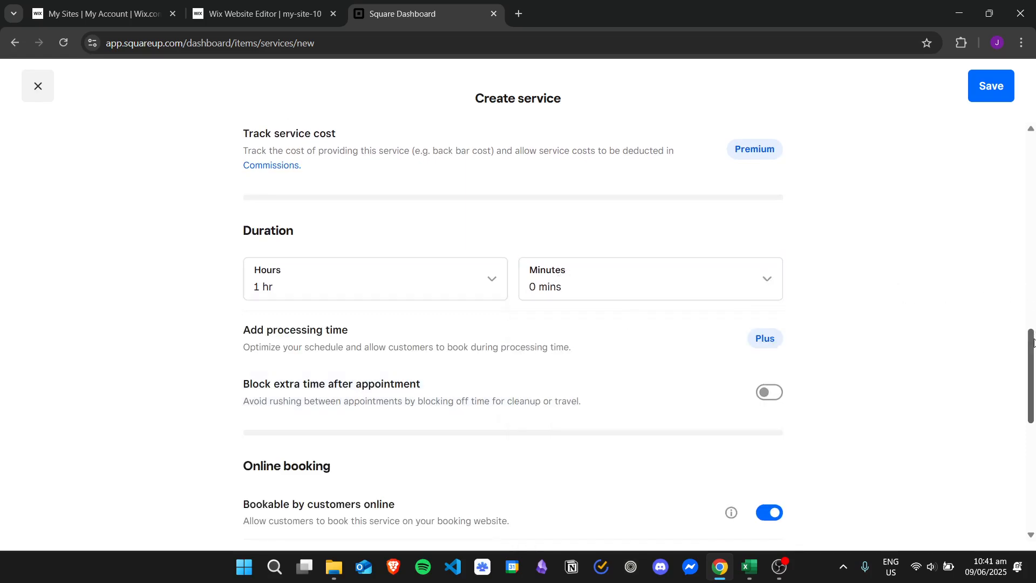
{"action": "left_click_drag", "start_coordinate": [1033, 343], "coordinate": [1014, 132]}
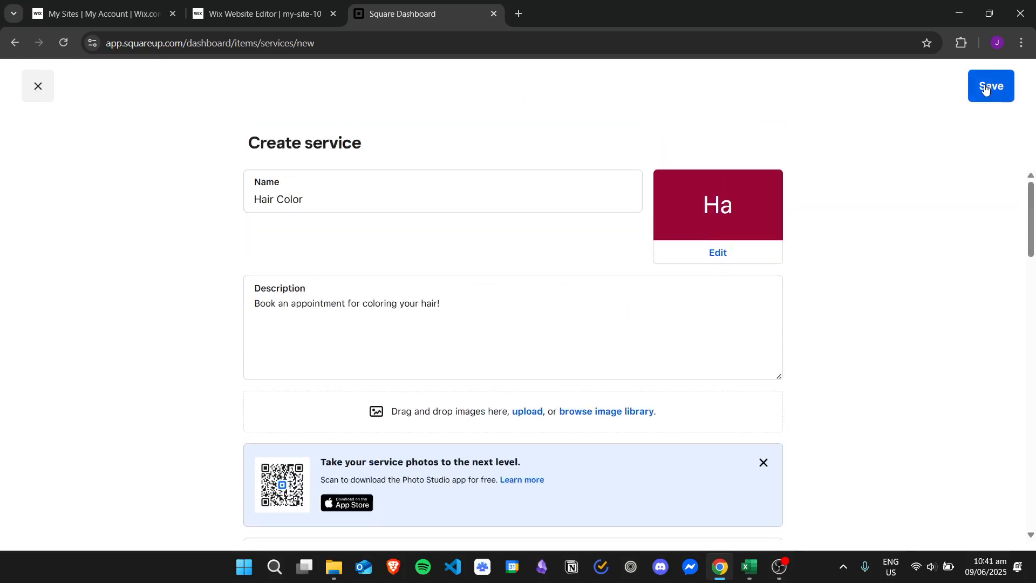
{"action": "left_click", "coordinate": [991, 86]}
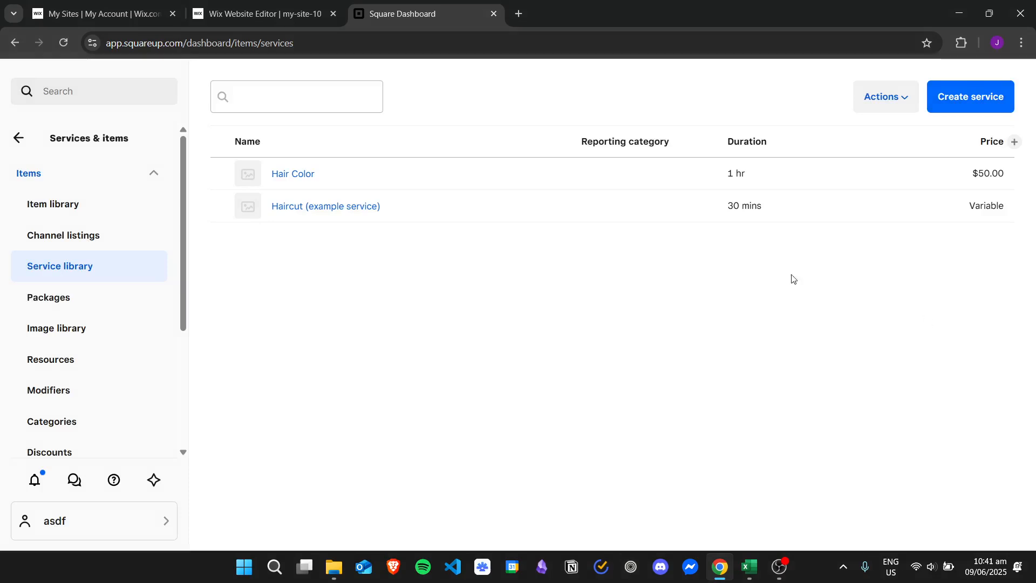
- Switch to the Wix editor showing the embedded booking widget and reload it
{"action": "left_click", "coordinate": [275, 17]}
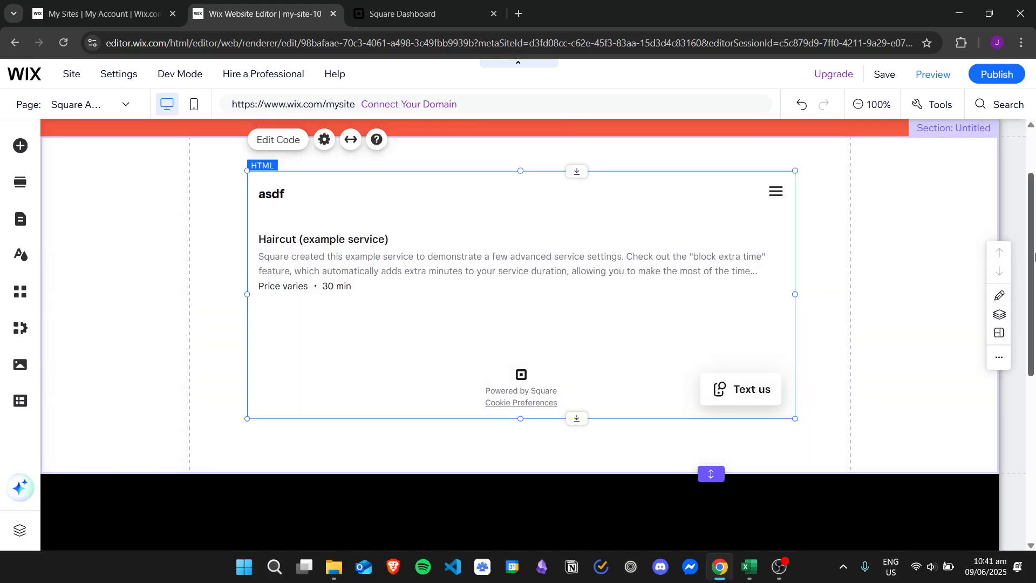
{"action": "left_click_drag", "start_coordinate": [1032, 248], "coordinate": [1032, 232]}
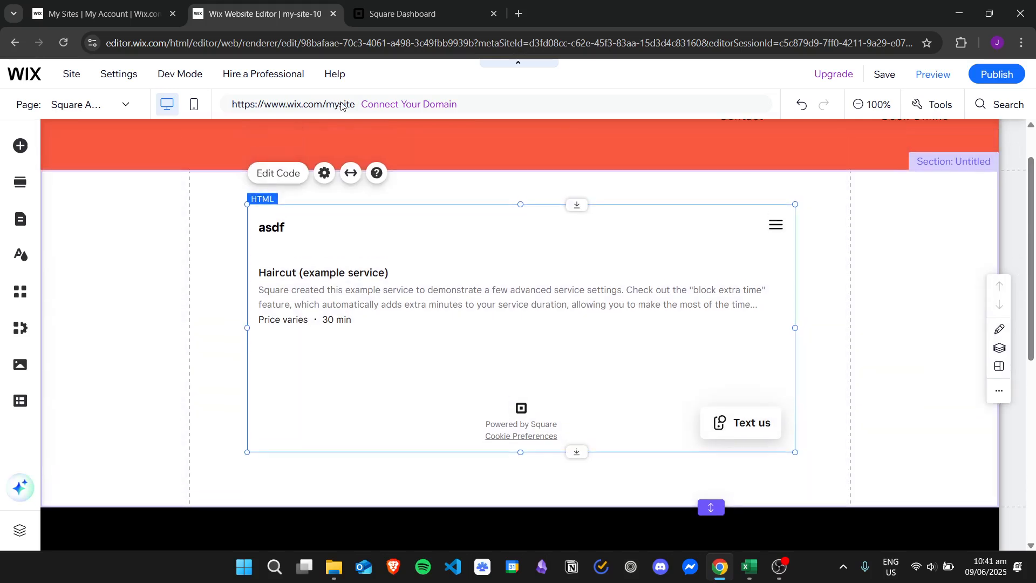
{"action": "left_click", "coordinate": [63, 43]}
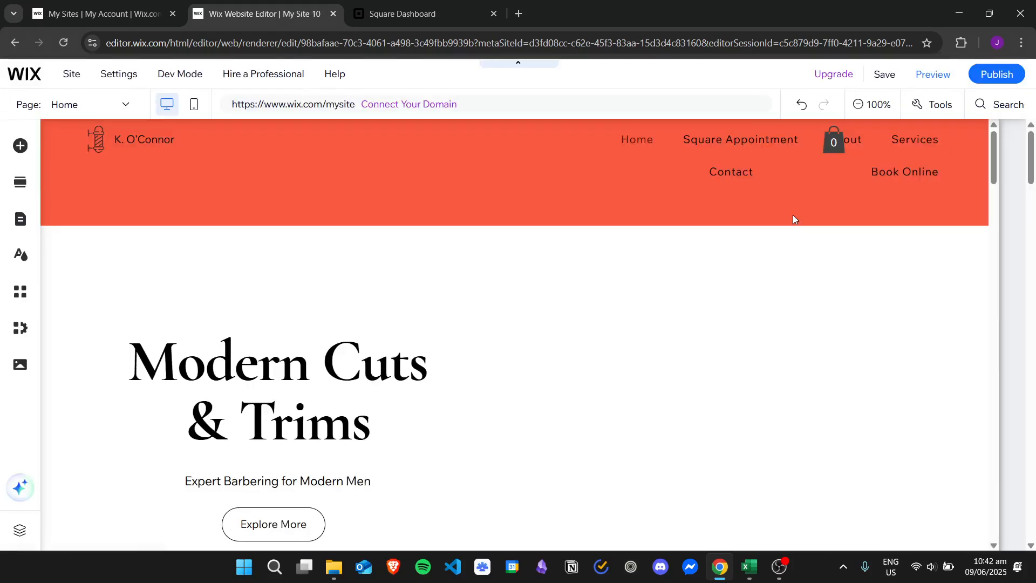
- Open the Square Appointment page from the site pages and bring its embedded booking widget into view
{"action": "left_click", "coordinate": [31, 223]}
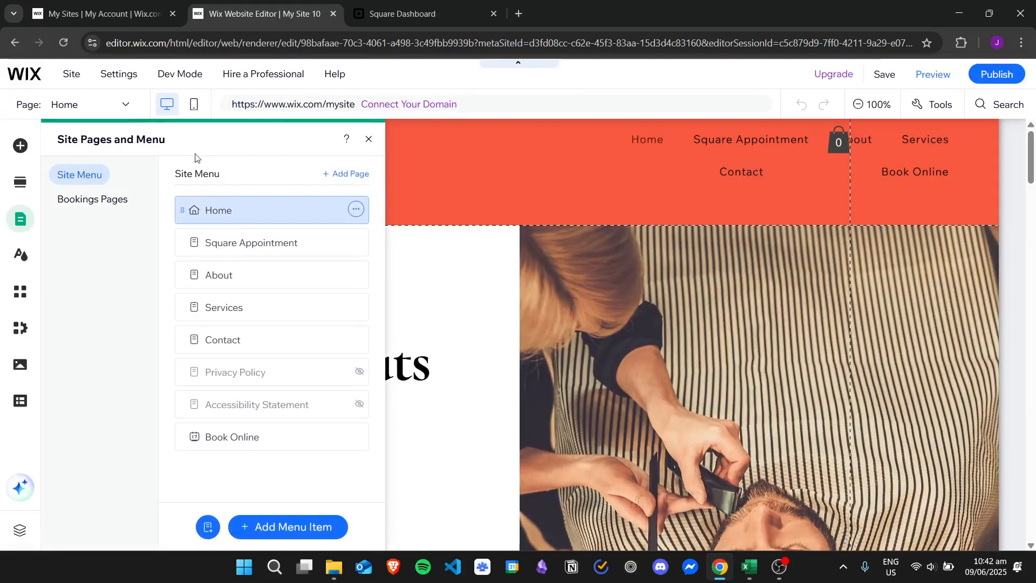
{"action": "left_click", "coordinate": [243, 238]}
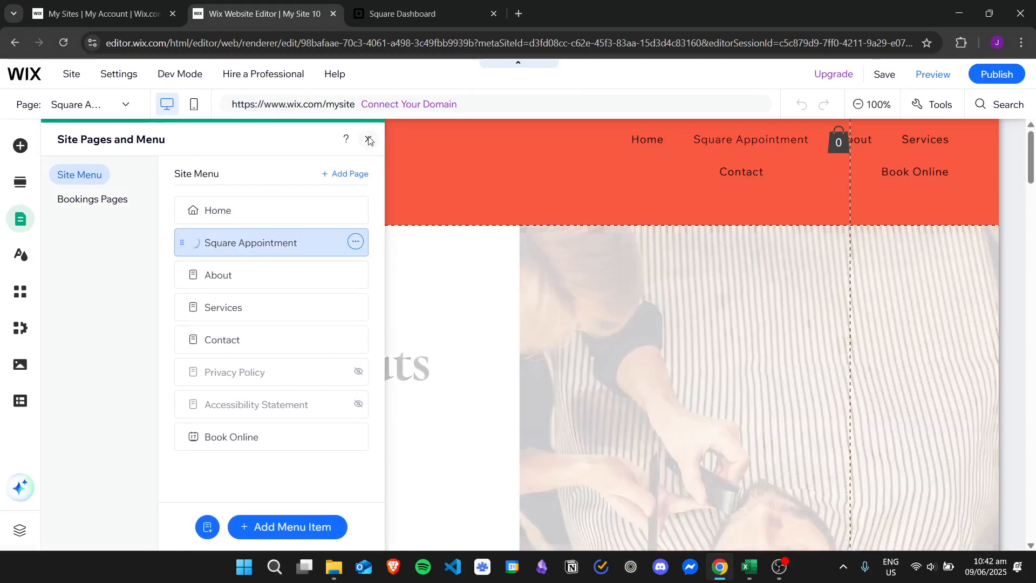
{"action": "left_click", "coordinate": [710, 144]}
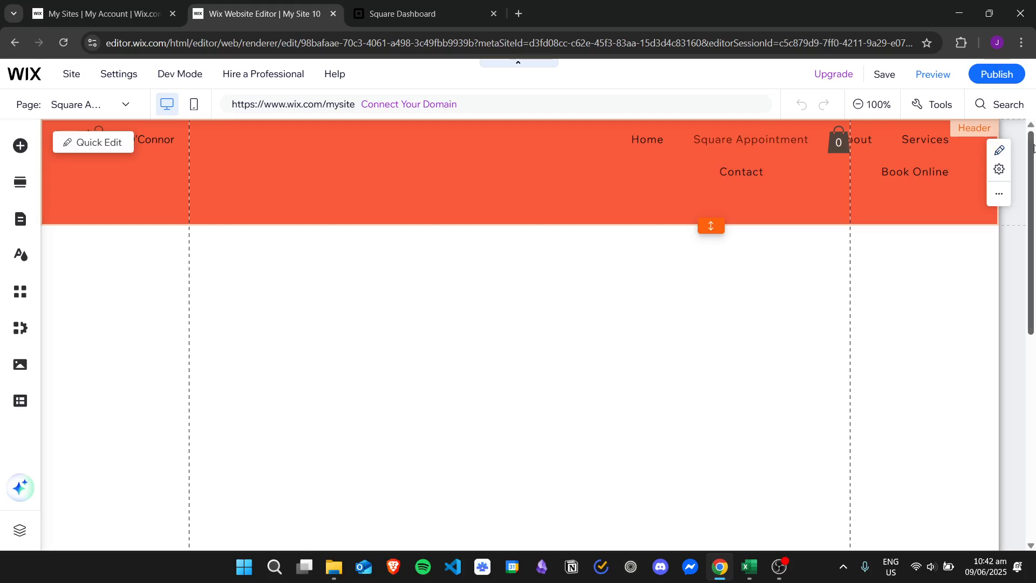
{"action": "left_click_drag", "start_coordinate": [1035, 147], "coordinate": [1035, 180]}
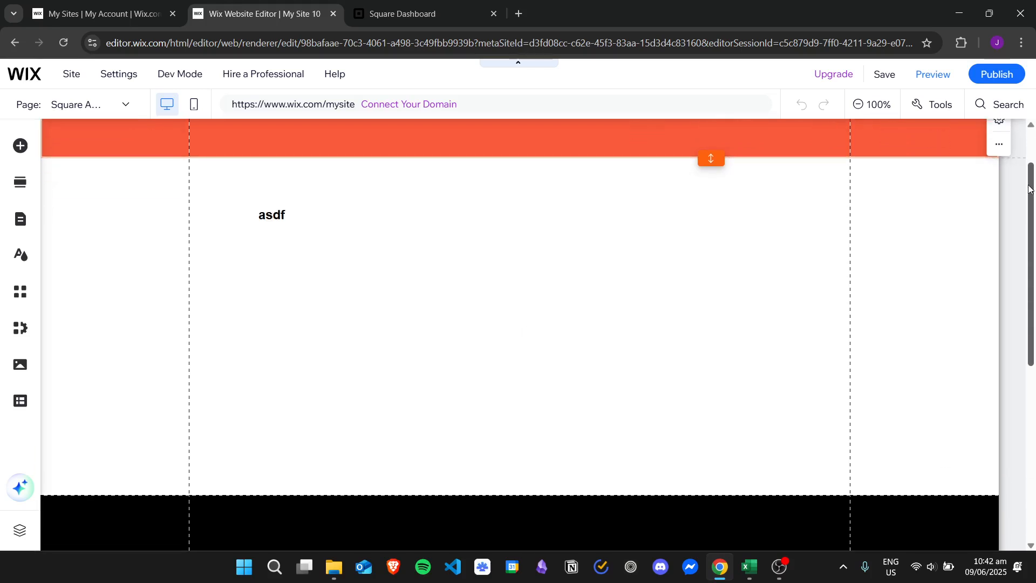